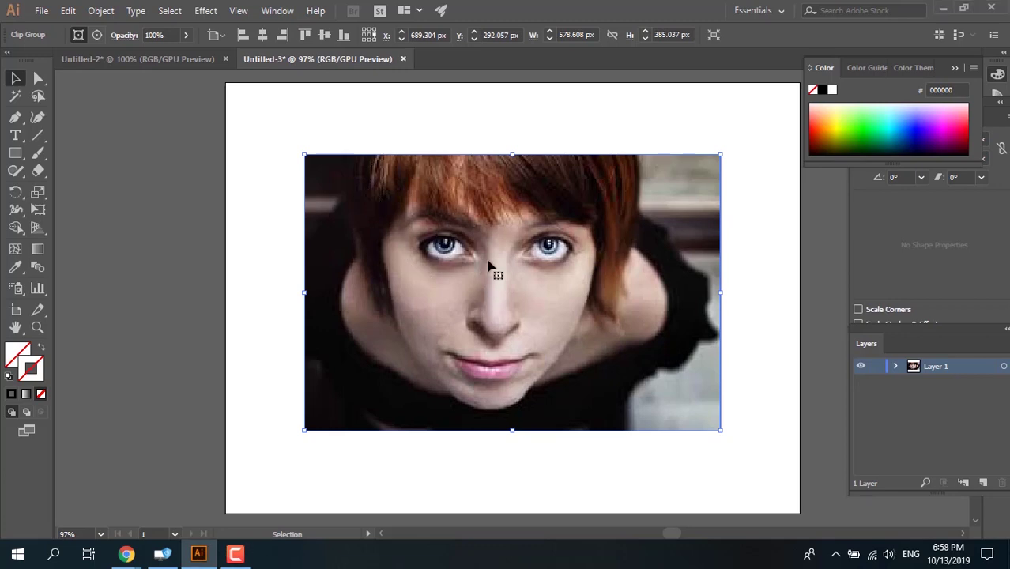
Select the portrait photo and release its clipping mask with Object > Clipping Mask > Release
left_click(271, 220)
left_click(390, 242)
left_click(102, 11)
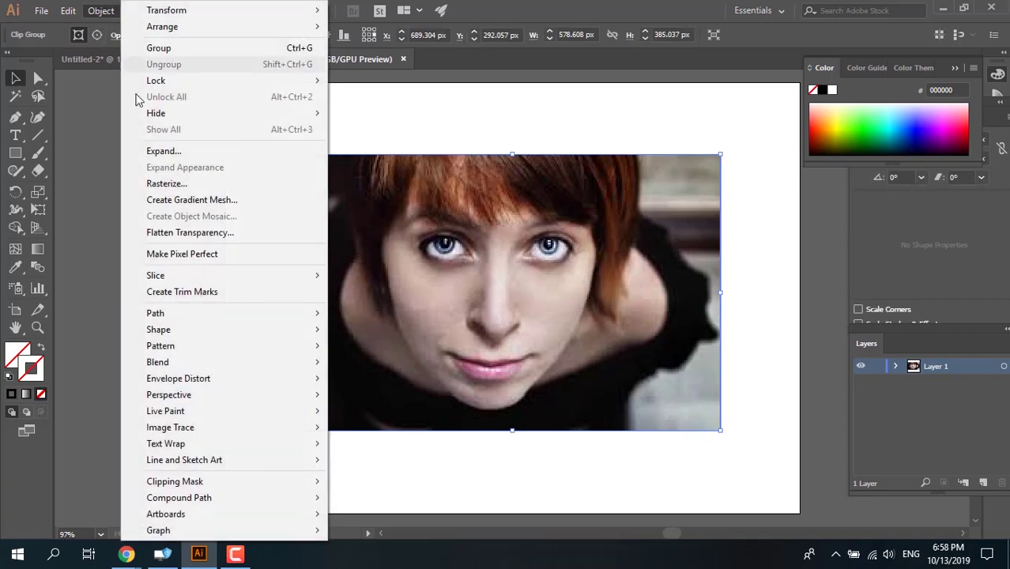
mouse_move(165, 429)
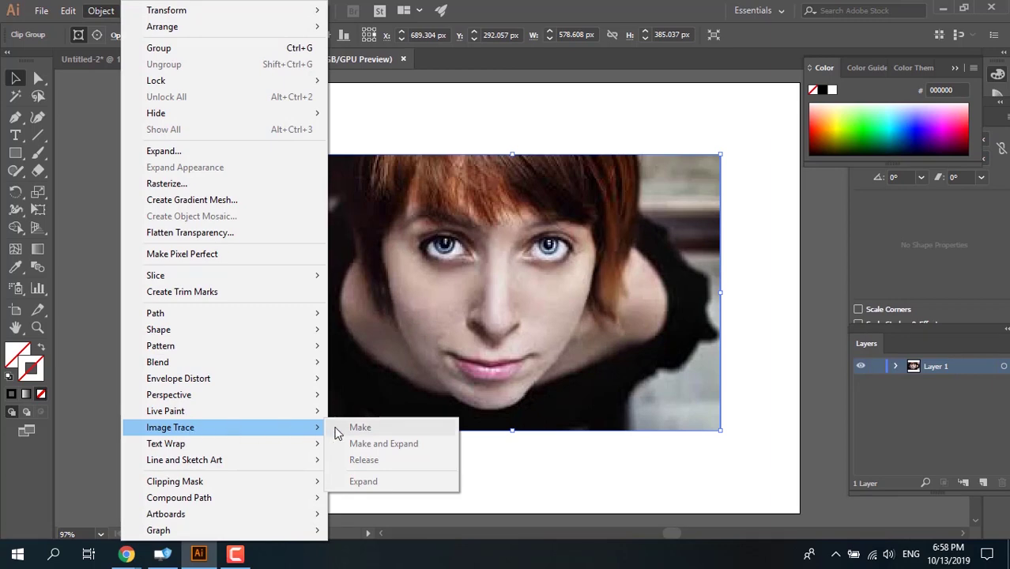
left_click(550, 469)
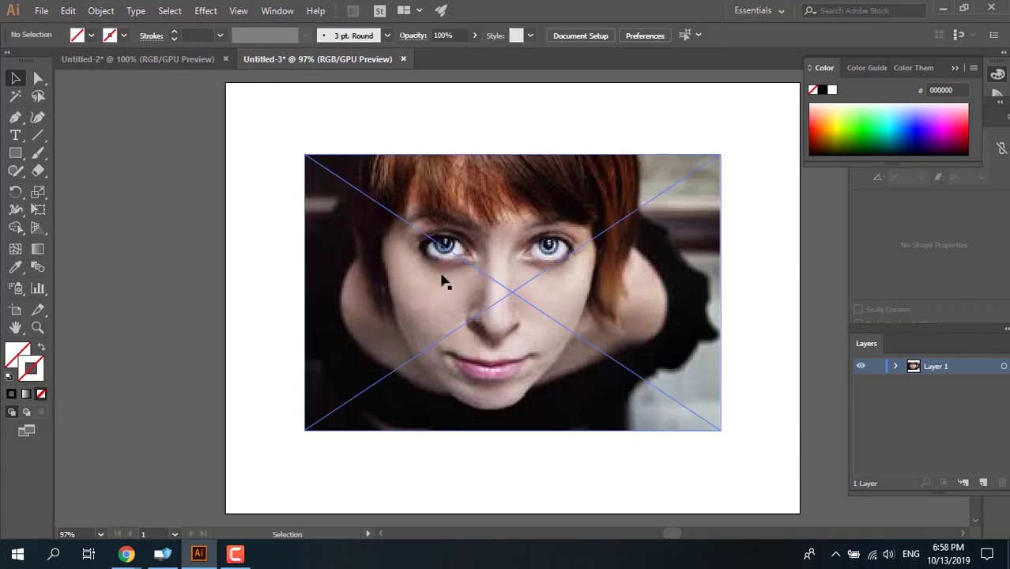
left_click(419, 289)
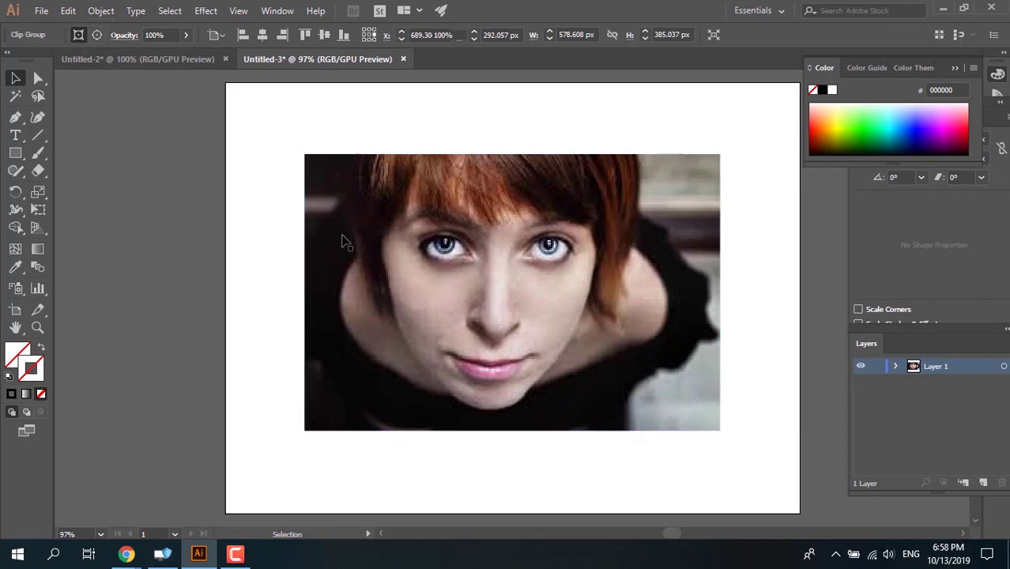
left_click(101, 13)
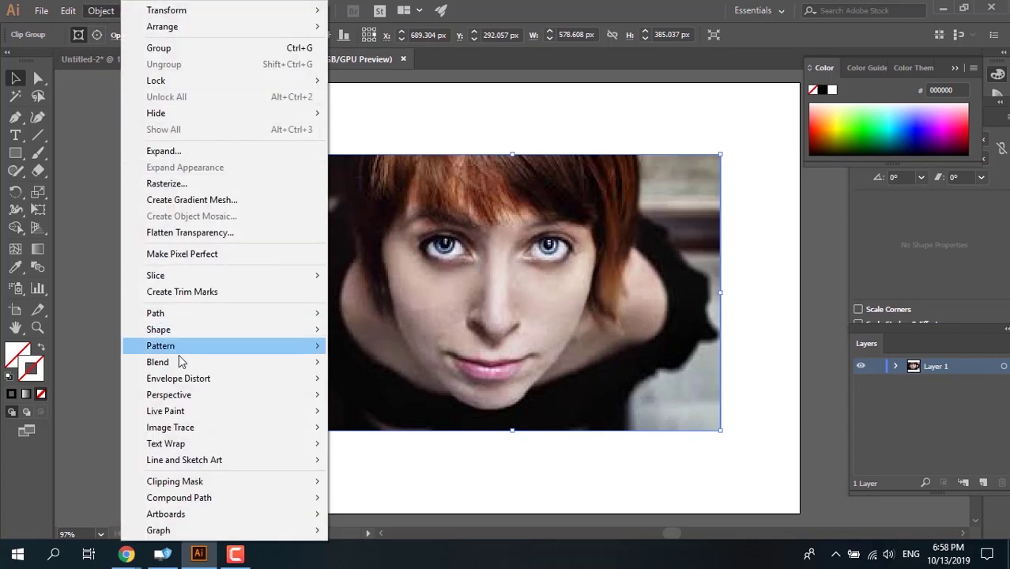
mouse_move(189, 483)
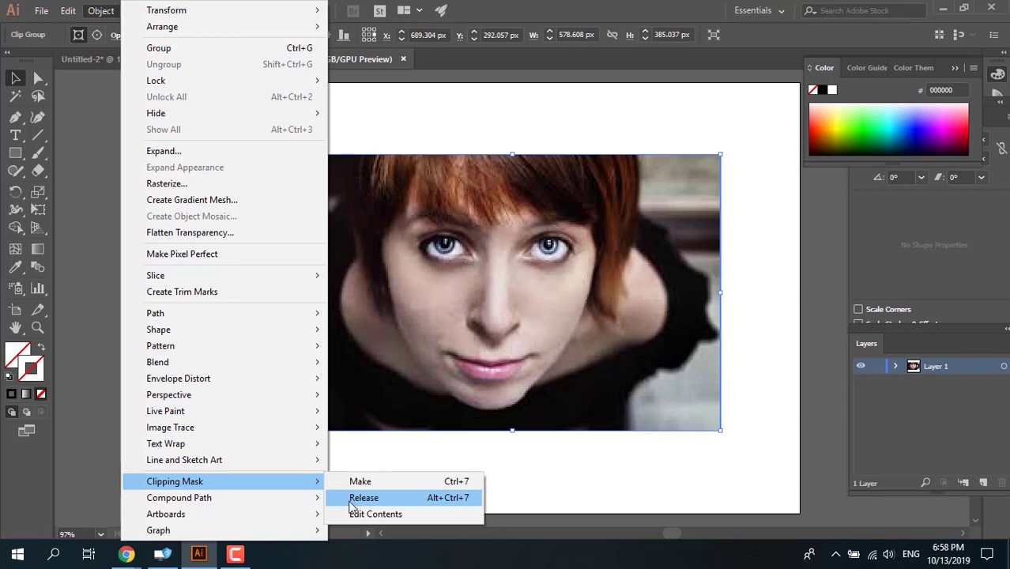
left_click(355, 504)
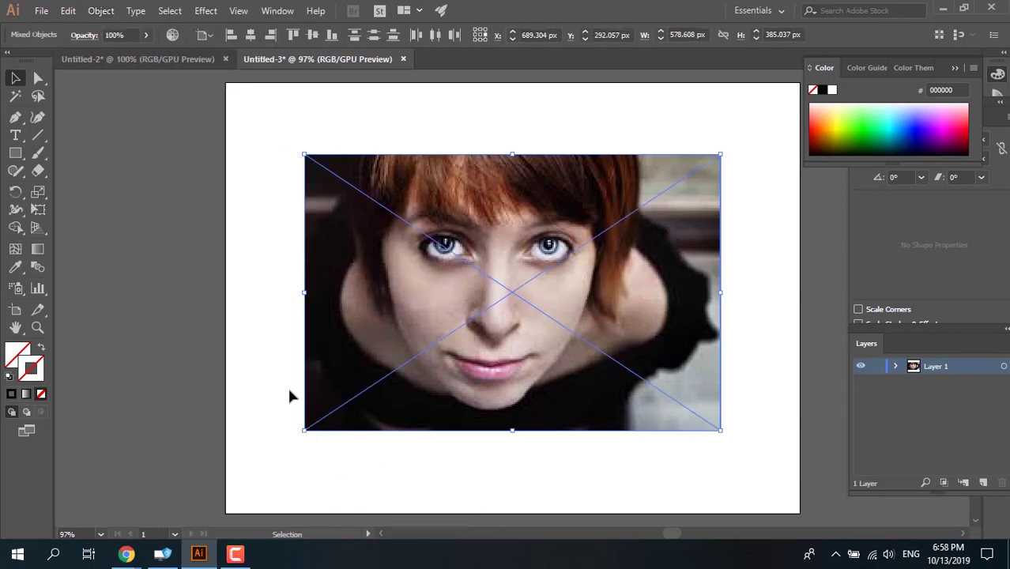
Trace the photo with Object > Image Trace > Make using the default black-and-white settings, then reselect it
left_click(101, 11)
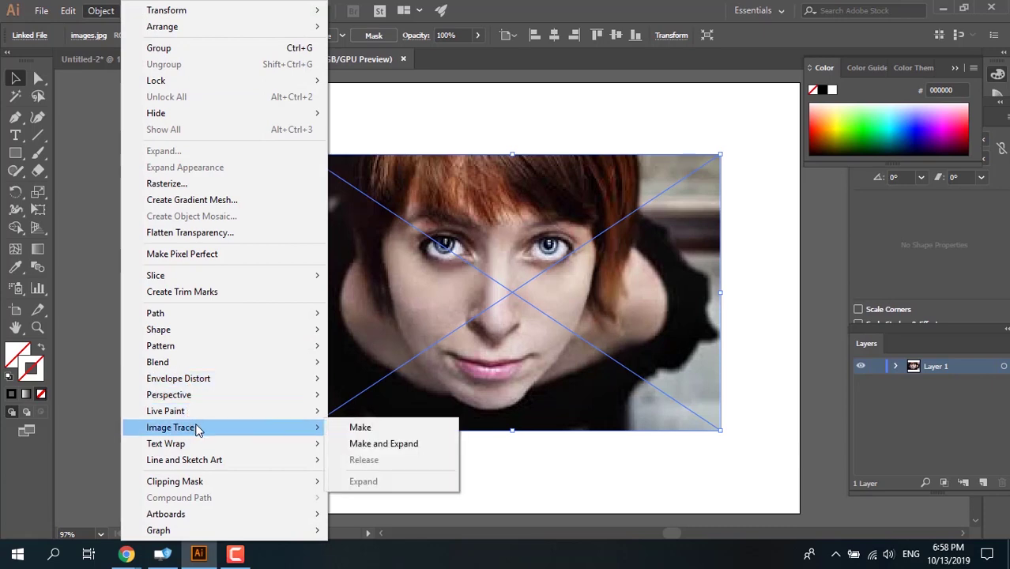
left_click(355, 433)
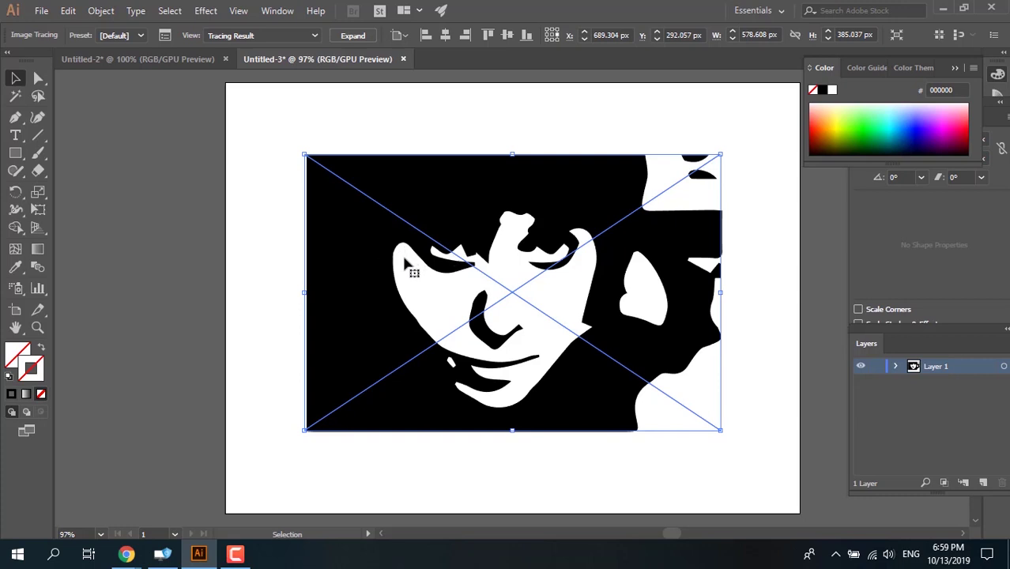
left_click(266, 246)
left_click(367, 258)
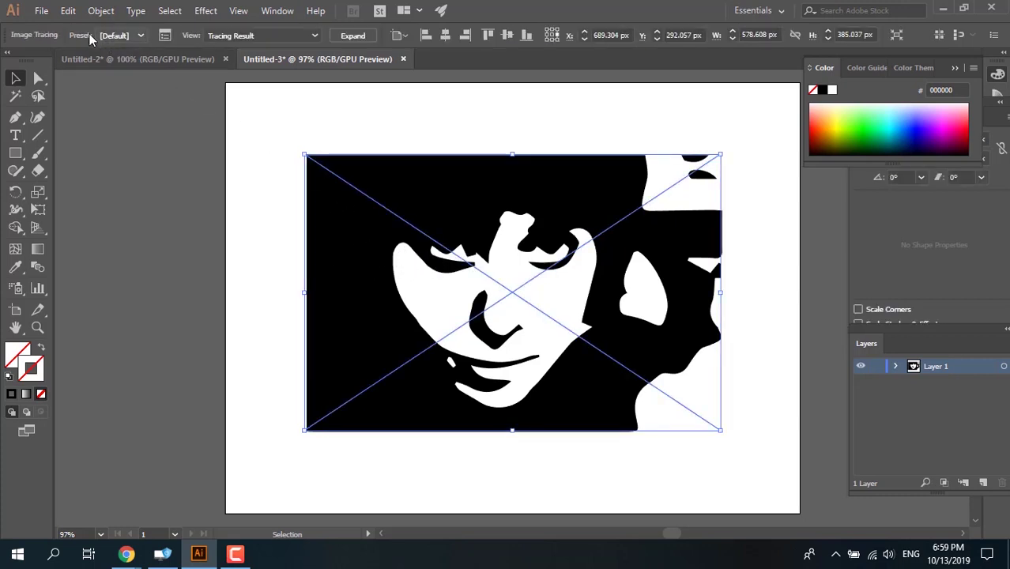
Apply the 6 Colors trace preset, then switch it to Shades of Gray
left_click(116, 41)
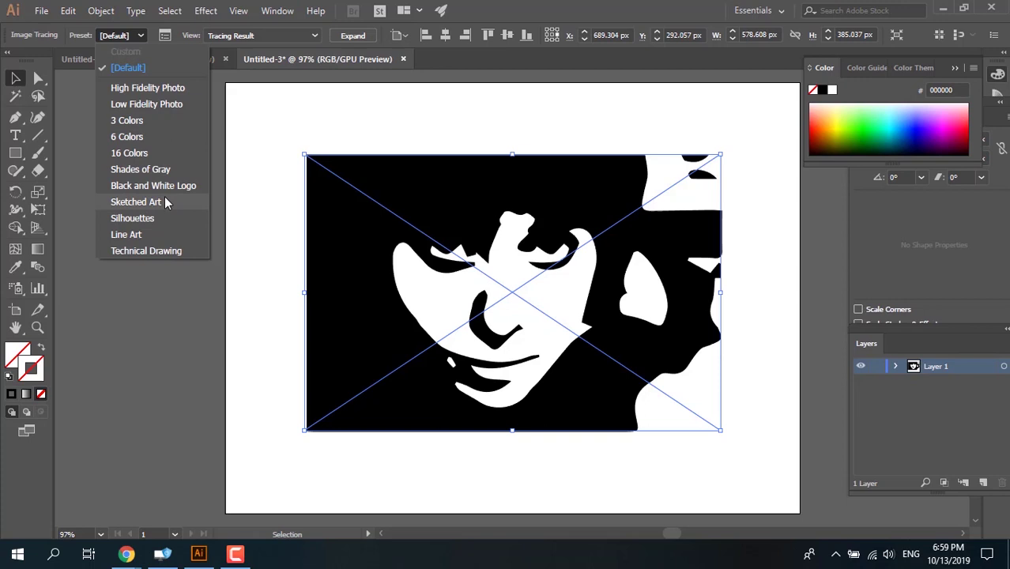
left_click(144, 137)
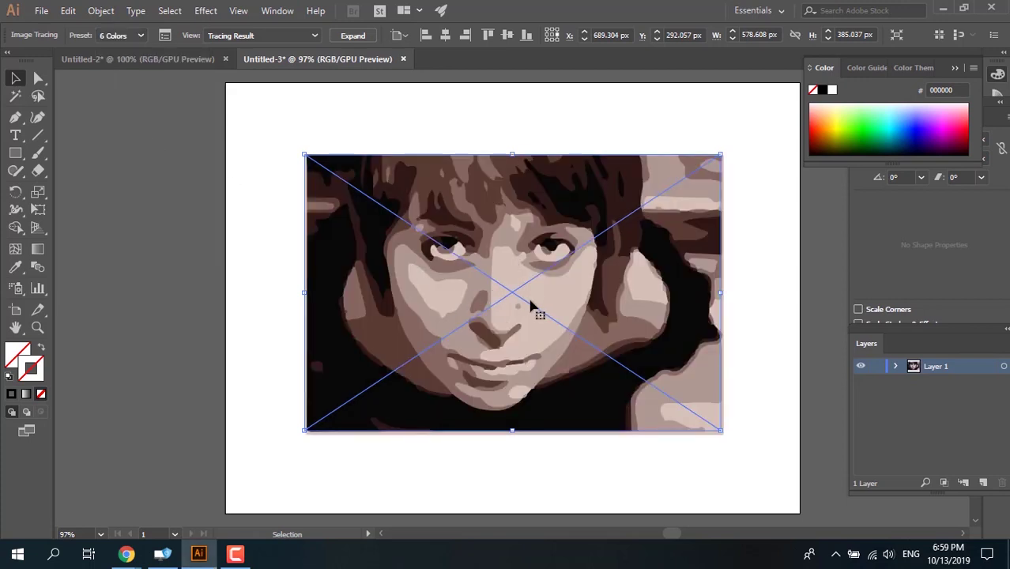
left_click(140, 36)
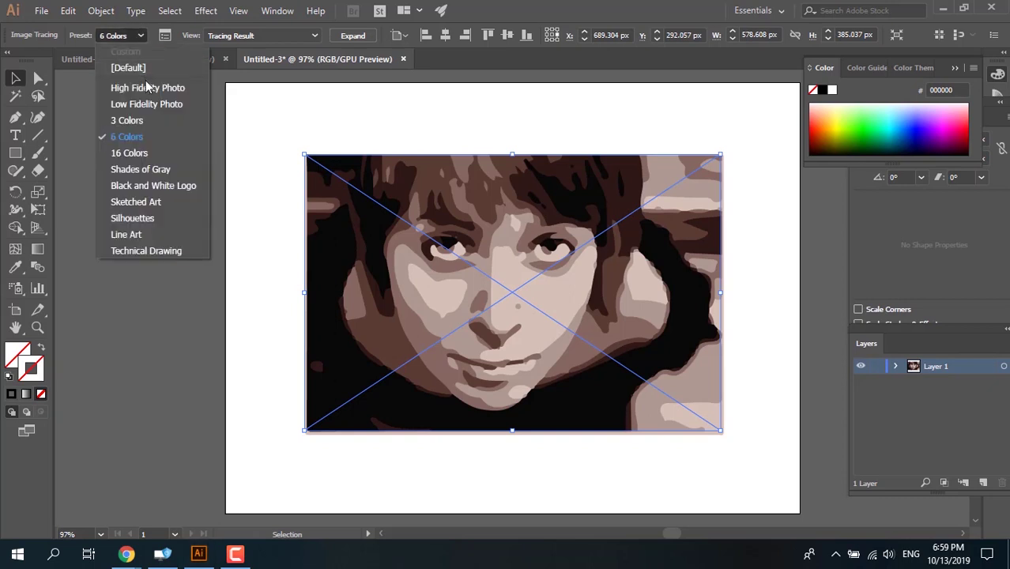
left_click(156, 165)
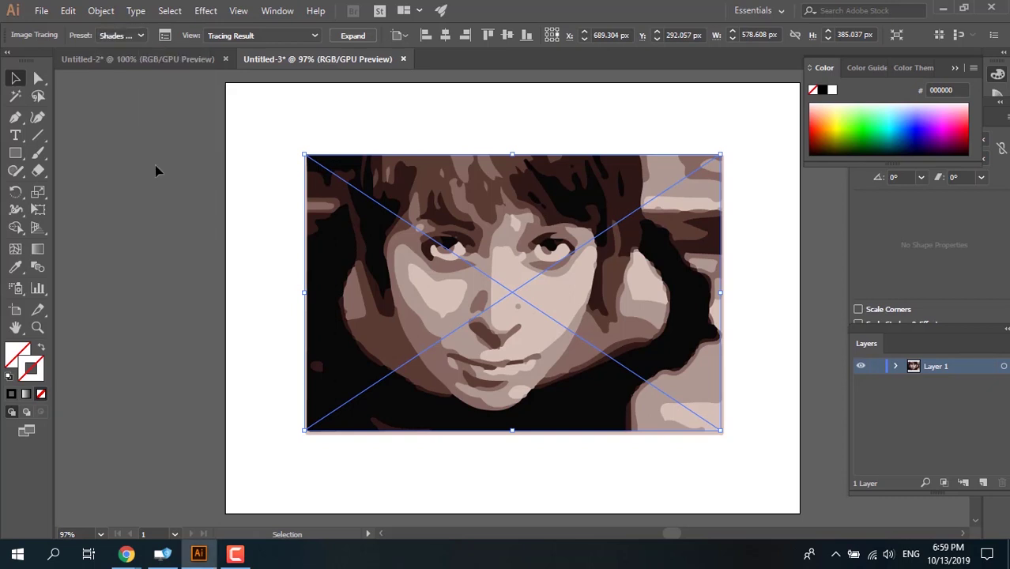
left_click(143, 37)
left_click(137, 36)
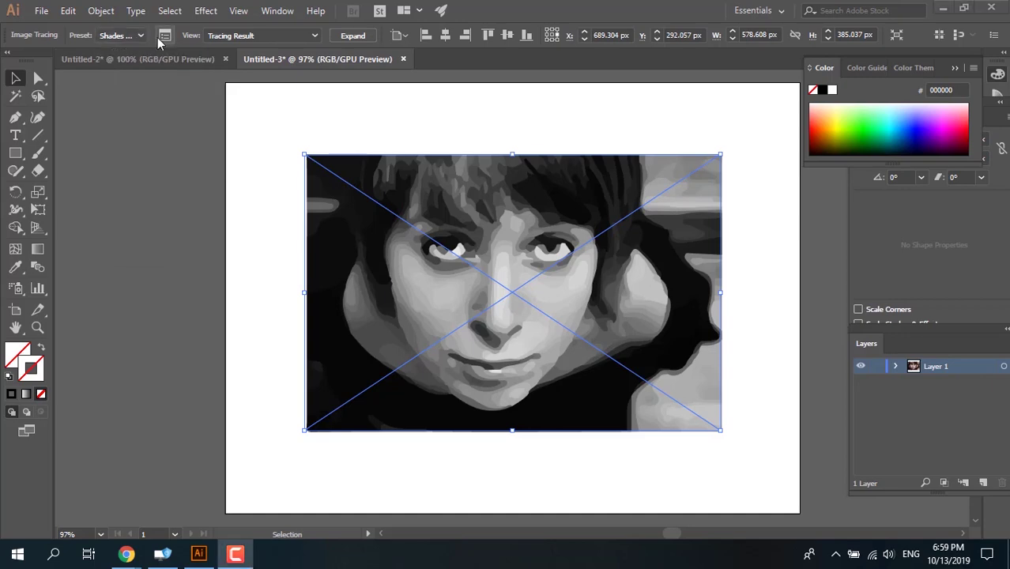
Open the Image Trace panel and move it to the left, clear of the portrait
left_click(164, 36)
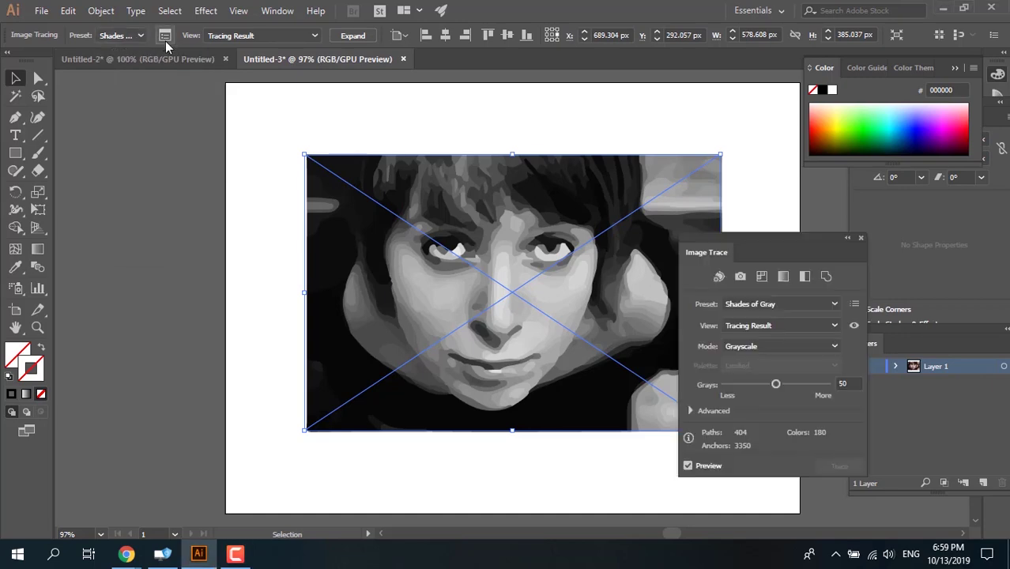
mouse_move(729, 235)
left_mouse_down()
mouse_move(113, 132)
mouse_move(128, 129)
left_mouse_up()
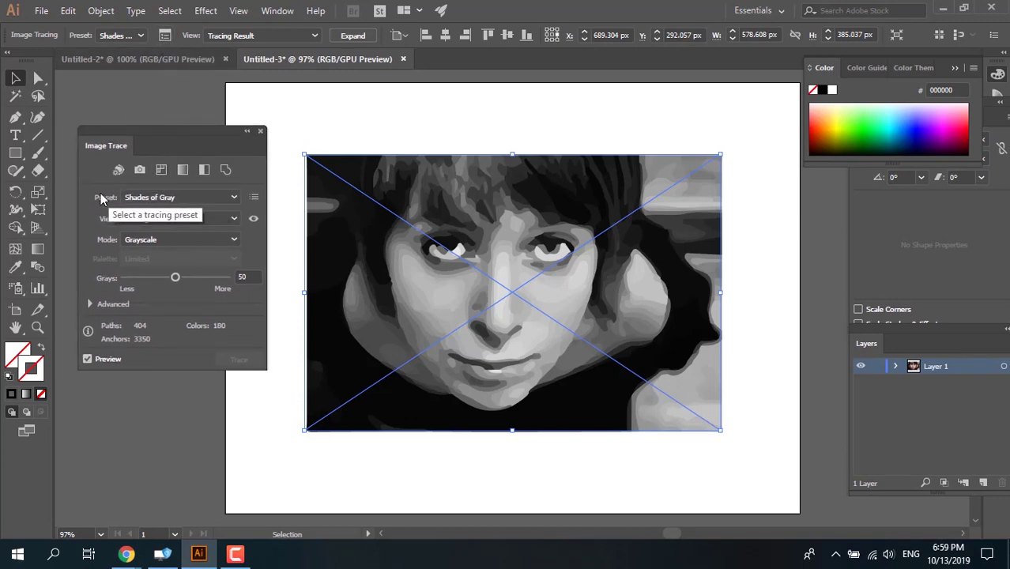
left_click(130, 199)
left_click(130, 199)
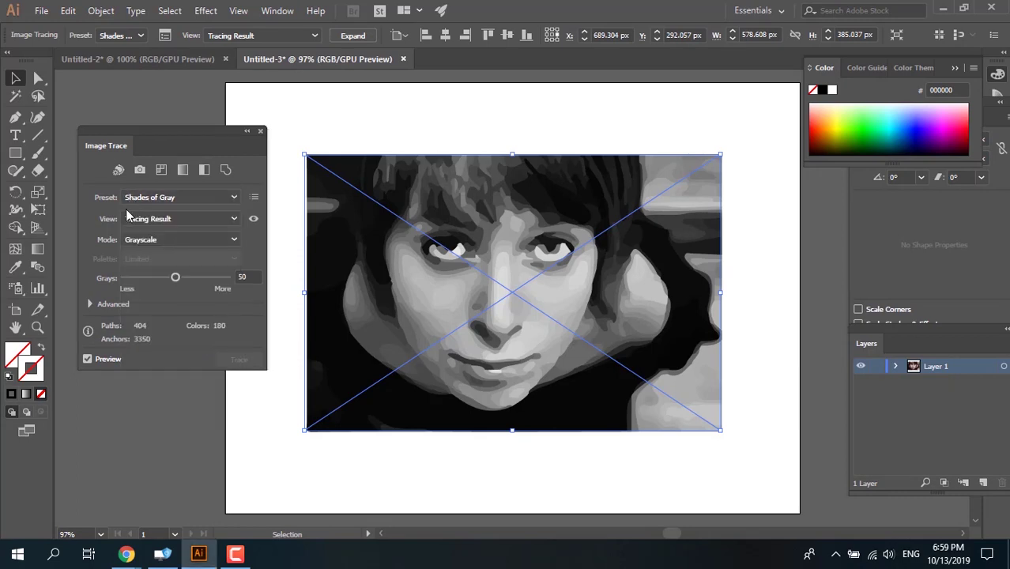
Preview the trace as Outlines, Outlines with Source Image and Source Image, then return to Tracing Result
left_click(135, 218)
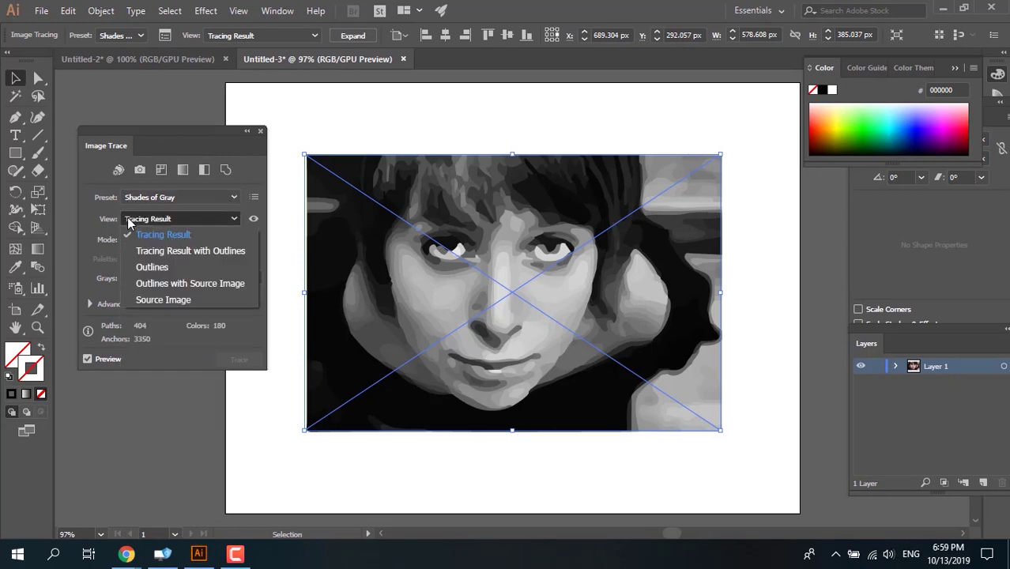
left_click(173, 250)
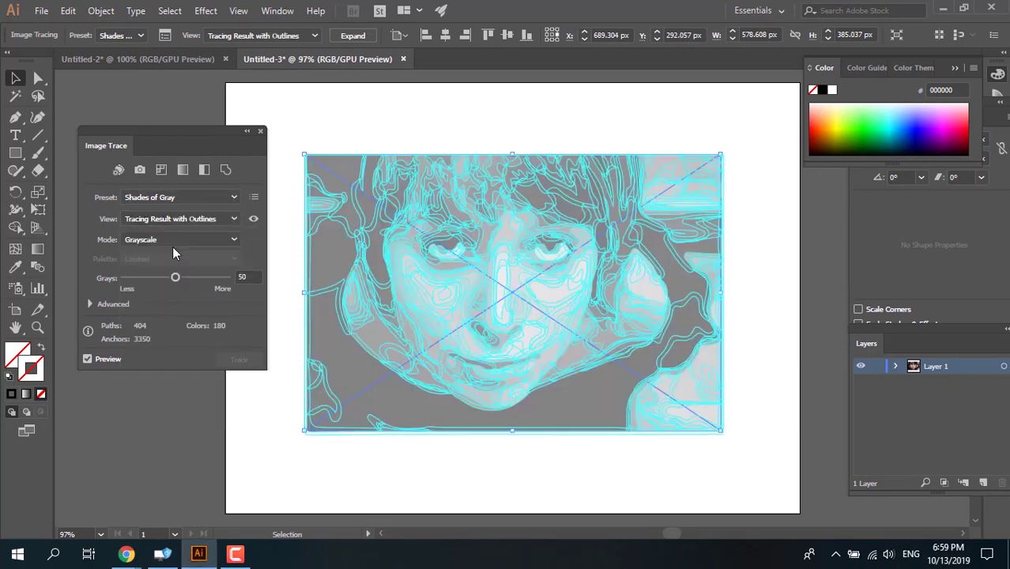
left_click(163, 220)
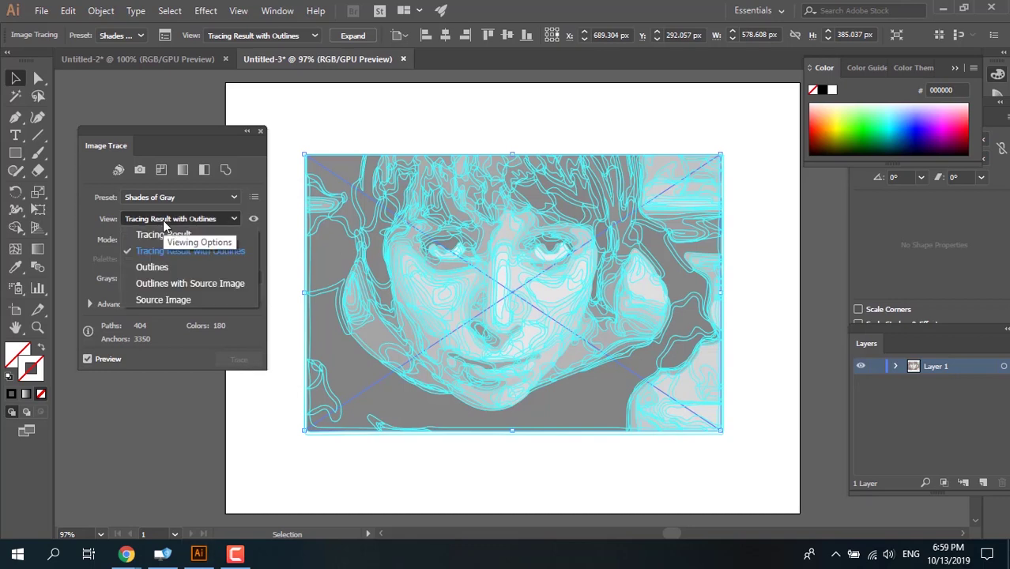
left_click(152, 267)
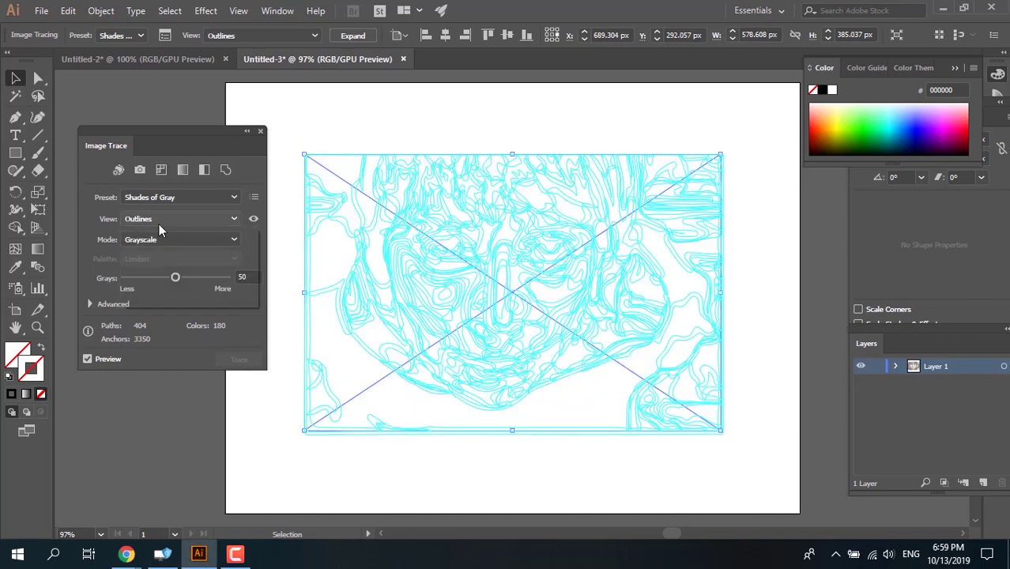
left_click(158, 221)
left_click(174, 281)
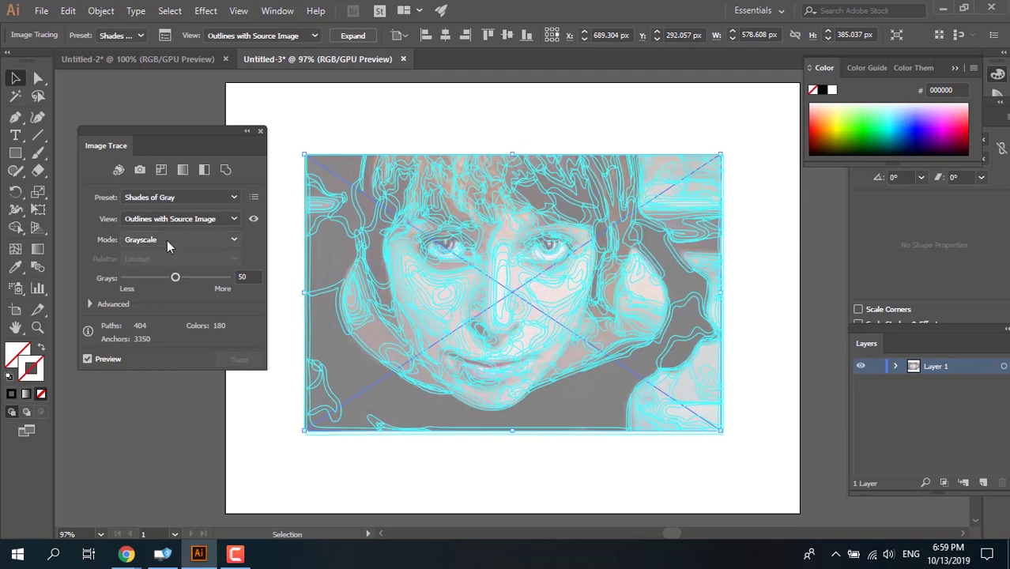
left_click(166, 221)
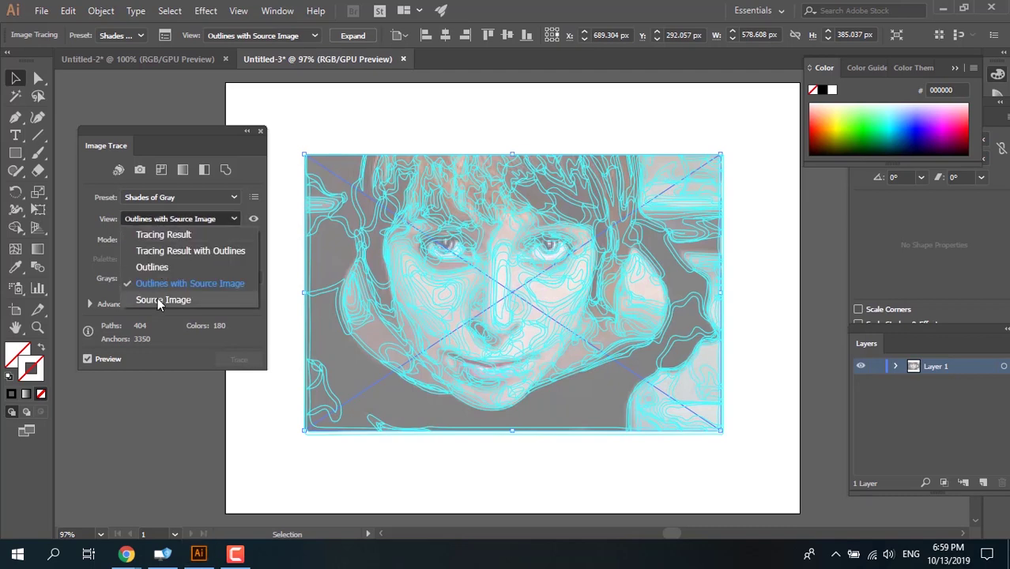
left_click(157, 300)
left_click(164, 219)
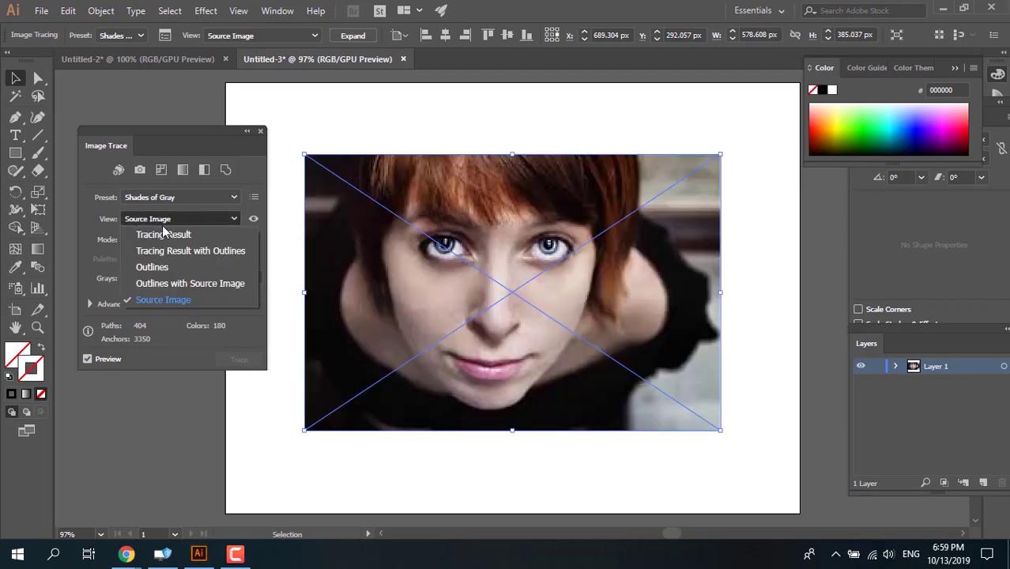
left_click(160, 235)
left_click(154, 237)
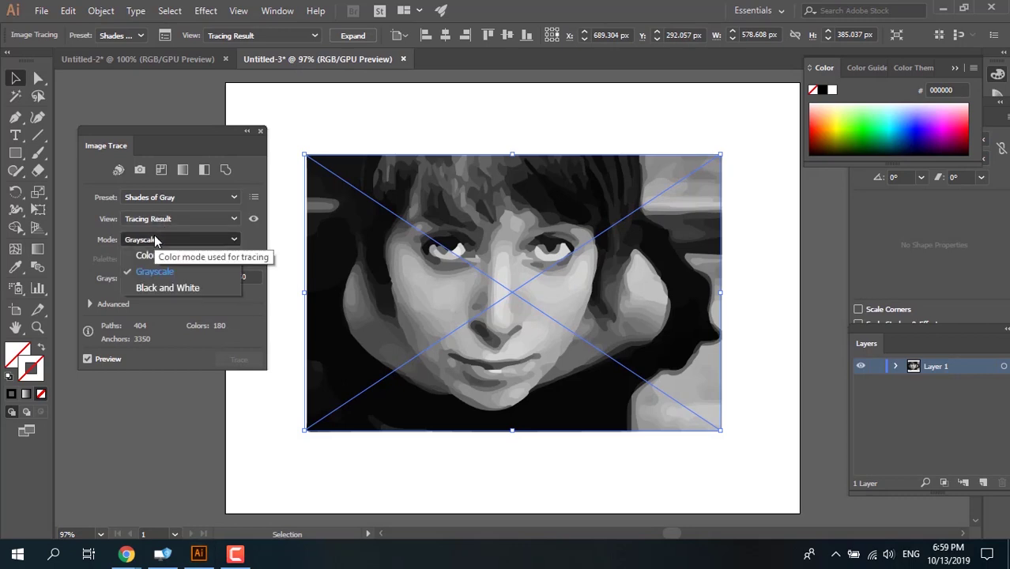
Try Color and Black and White trace modes, settling on Color mode
left_click(146, 255)
left_click(160, 240)
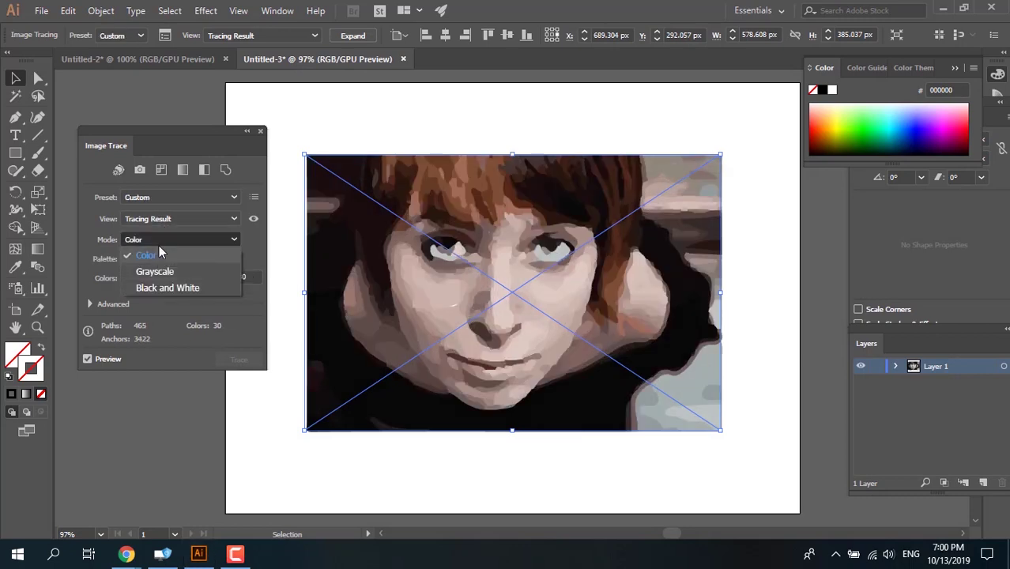
left_click(154, 286)
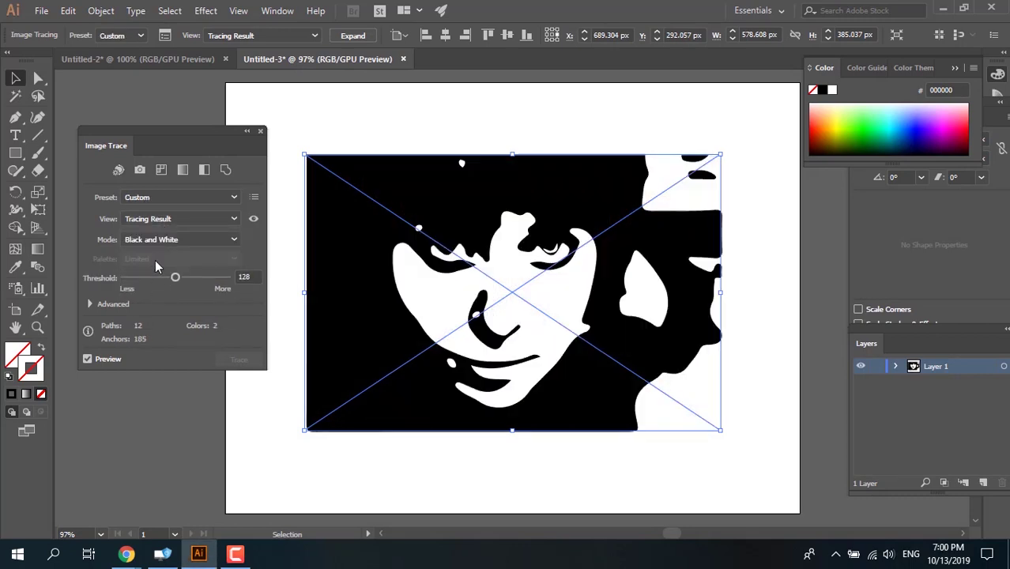
left_click(155, 239)
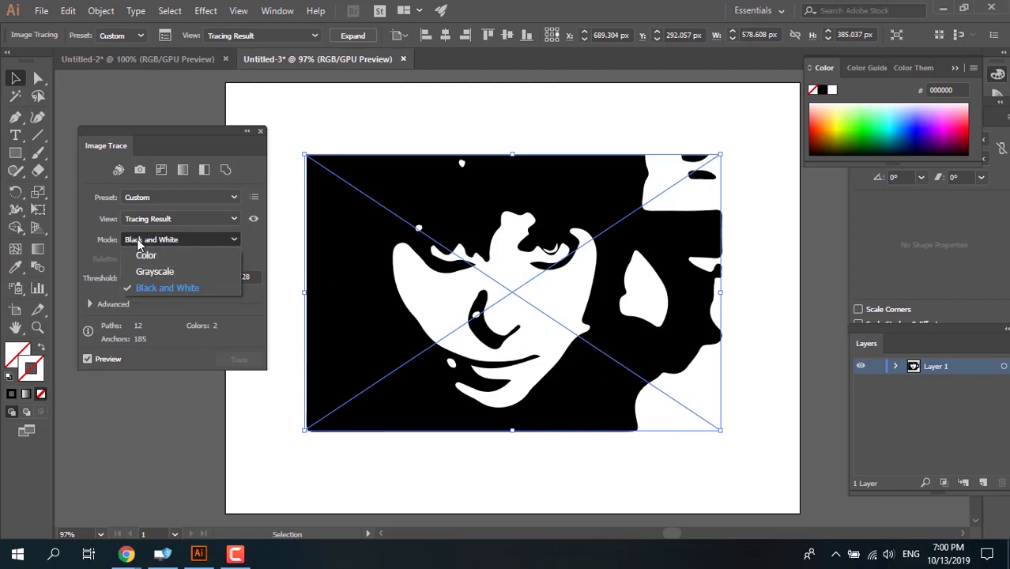
left_click(109, 241)
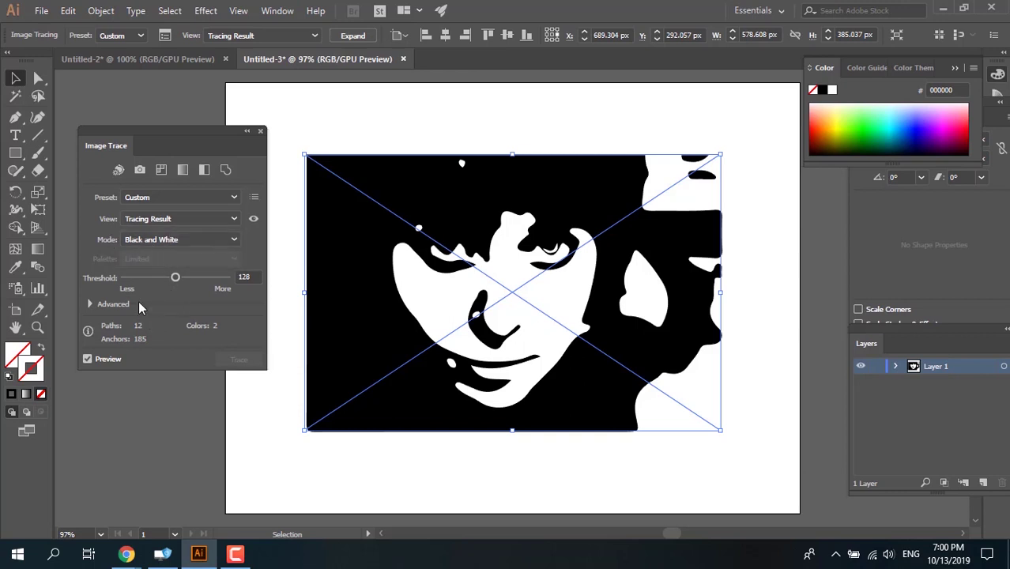
left_click(162, 241)
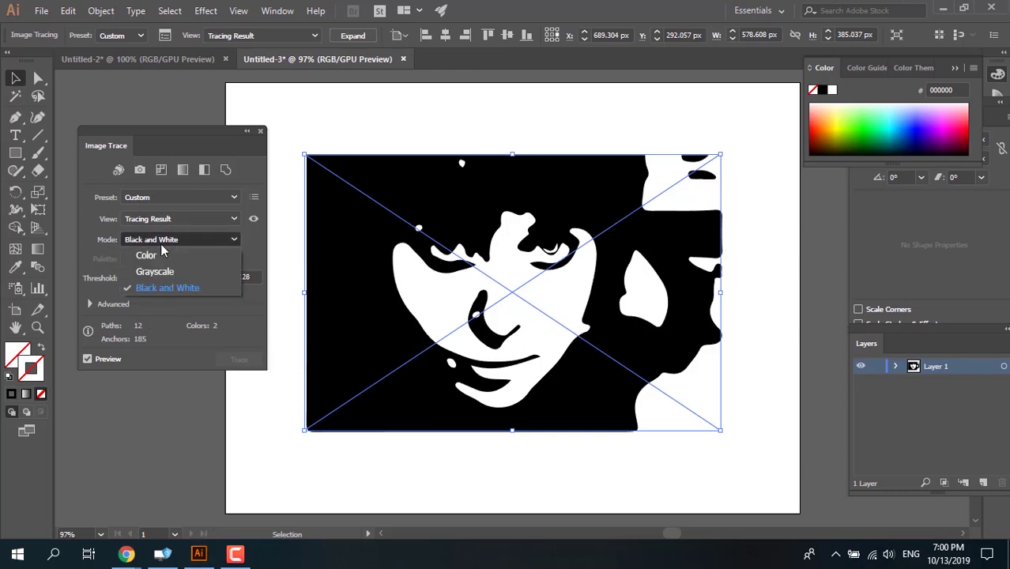
left_click(161, 255)
Drag the Colors slider down to 4, then back up to 28
left_click_drag(226, 277, 185, 278)
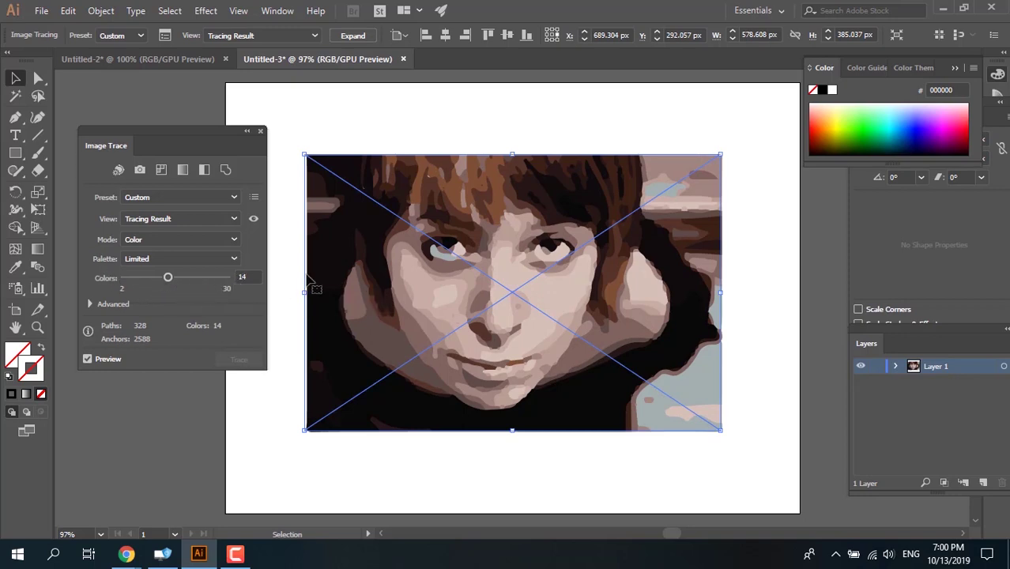
left_click_drag(169, 277, 133, 277)
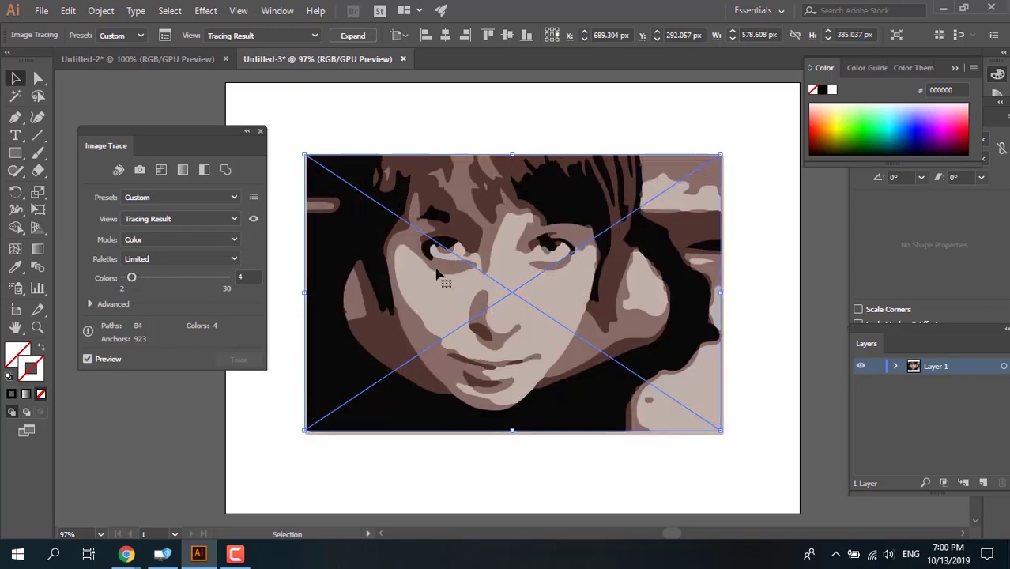
left_click_drag(132, 277, 219, 277)
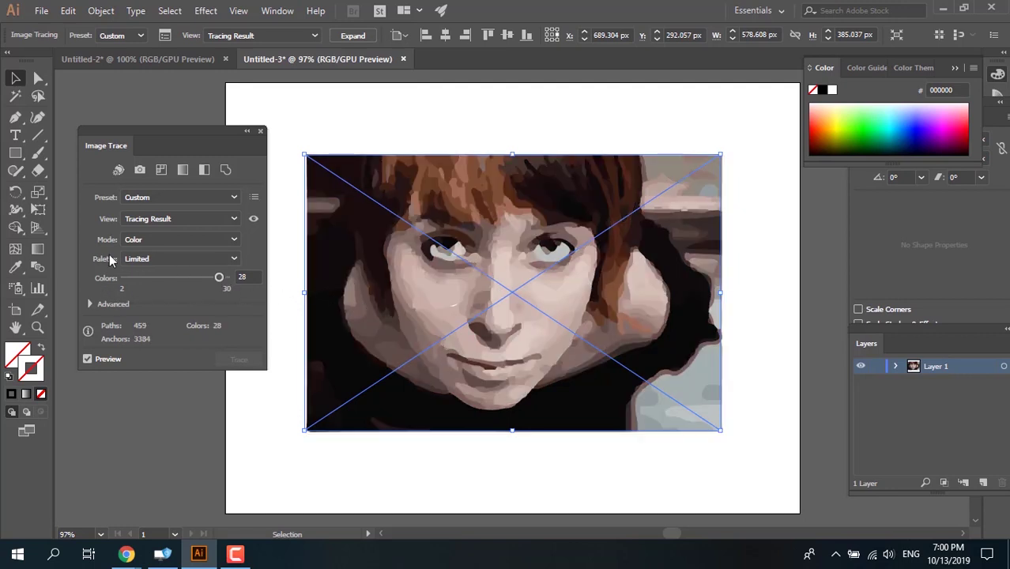
Apply the High Color, Low Color, Grayscale and Black and White presets in turn, ending on Outline, then deselect
left_click(139, 170)
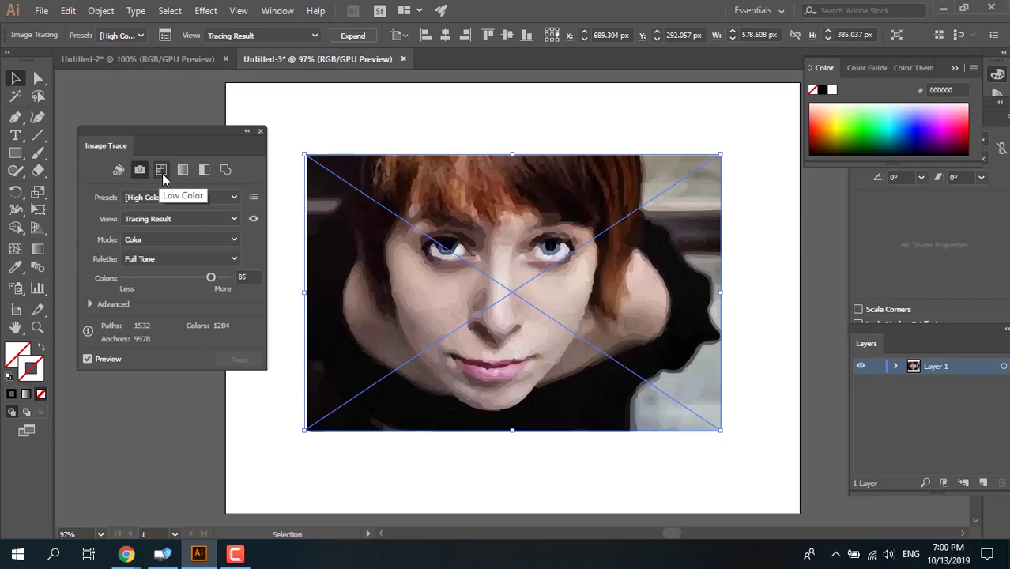
left_click(162, 171)
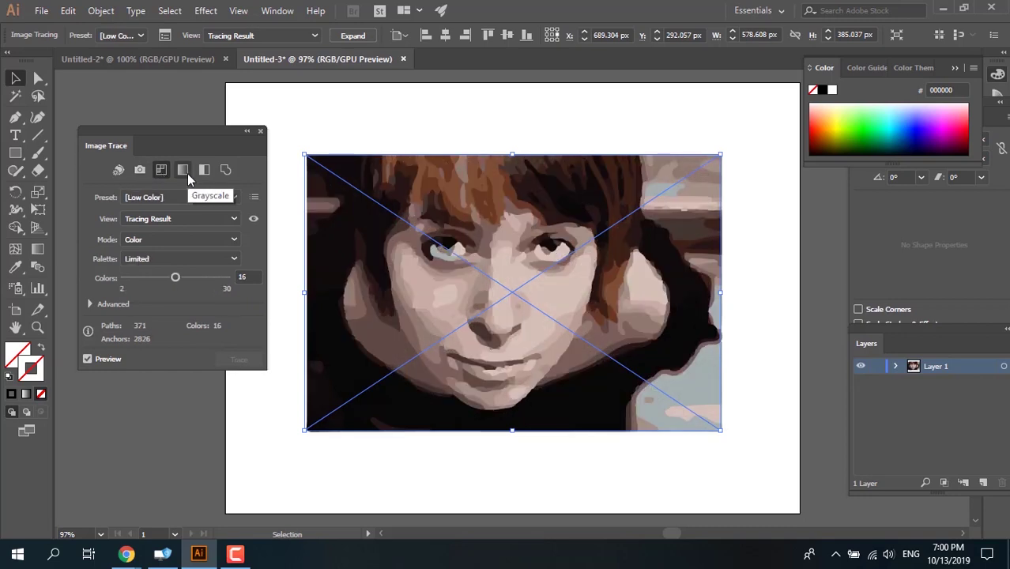
left_click(186, 173)
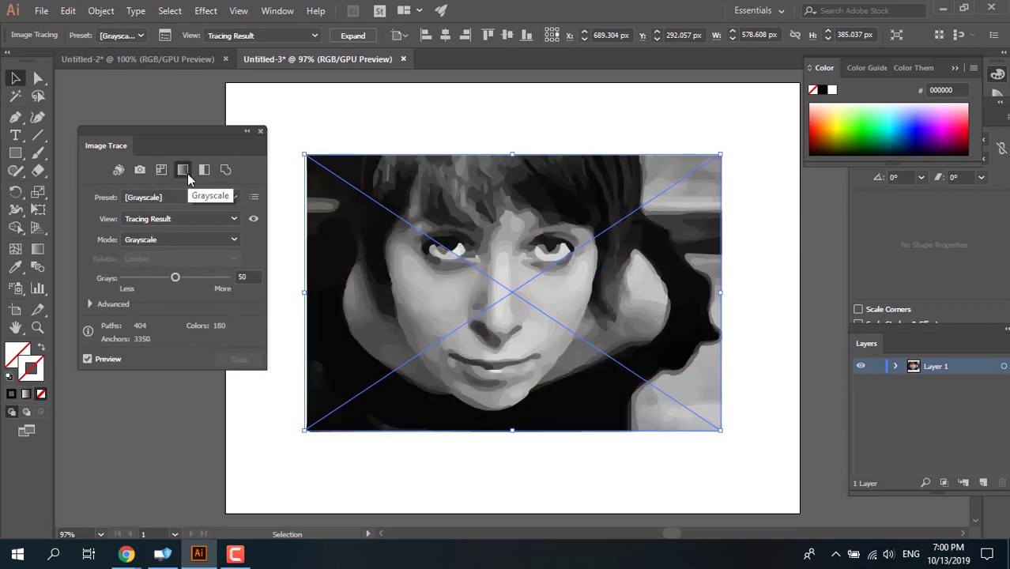
left_click(204, 171)
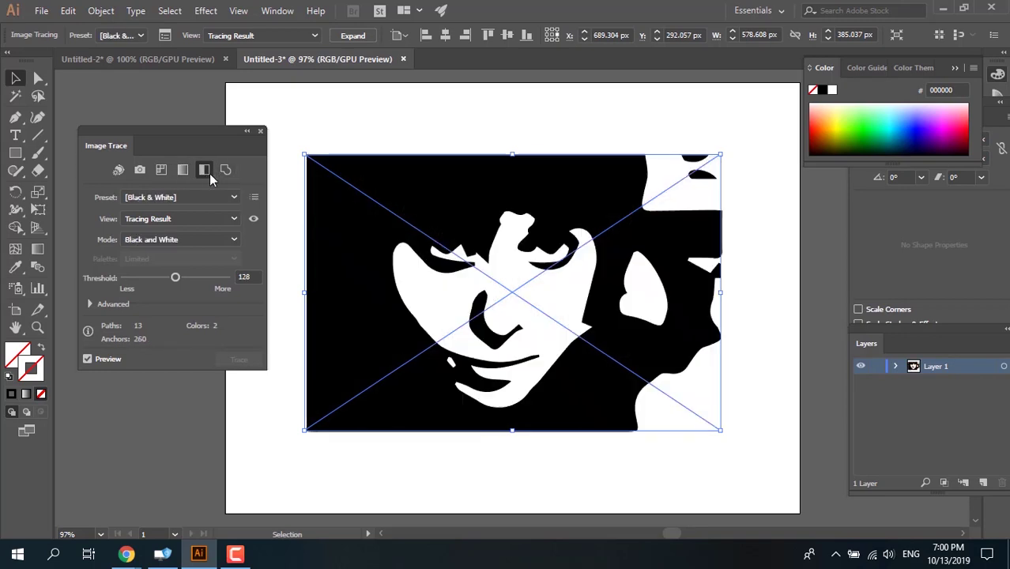
left_click(183, 171)
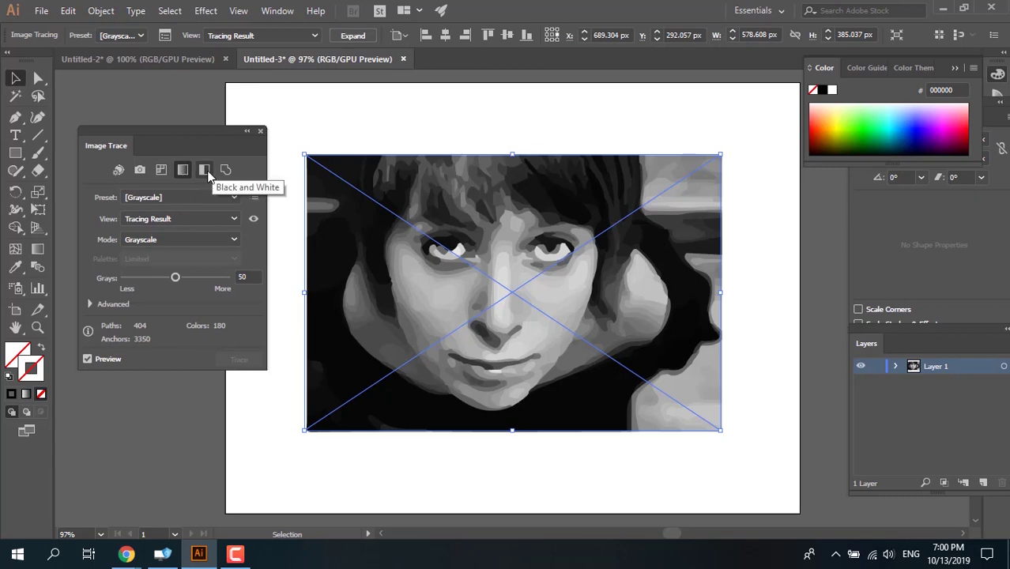
left_click(204, 171)
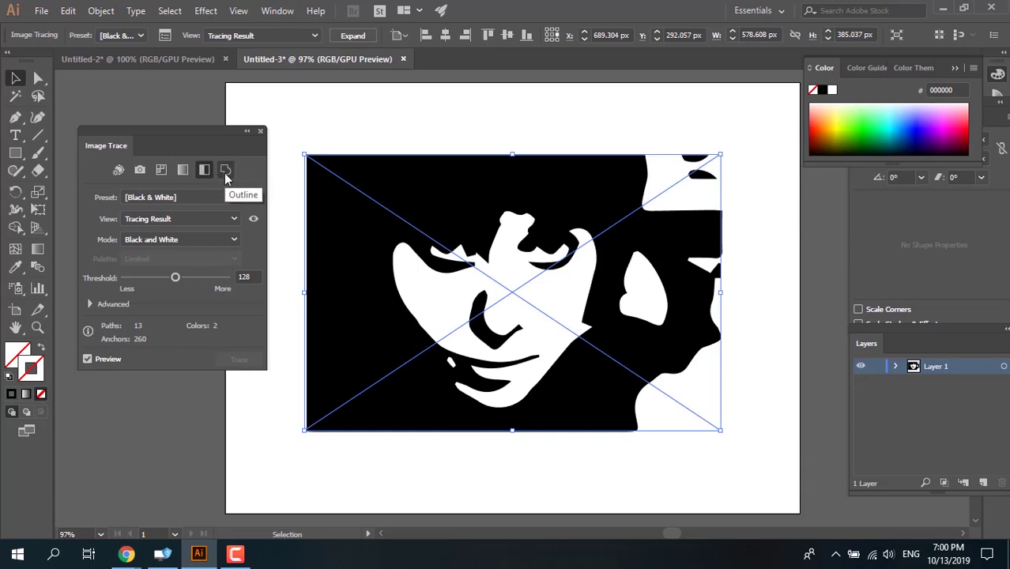
left_click(225, 172)
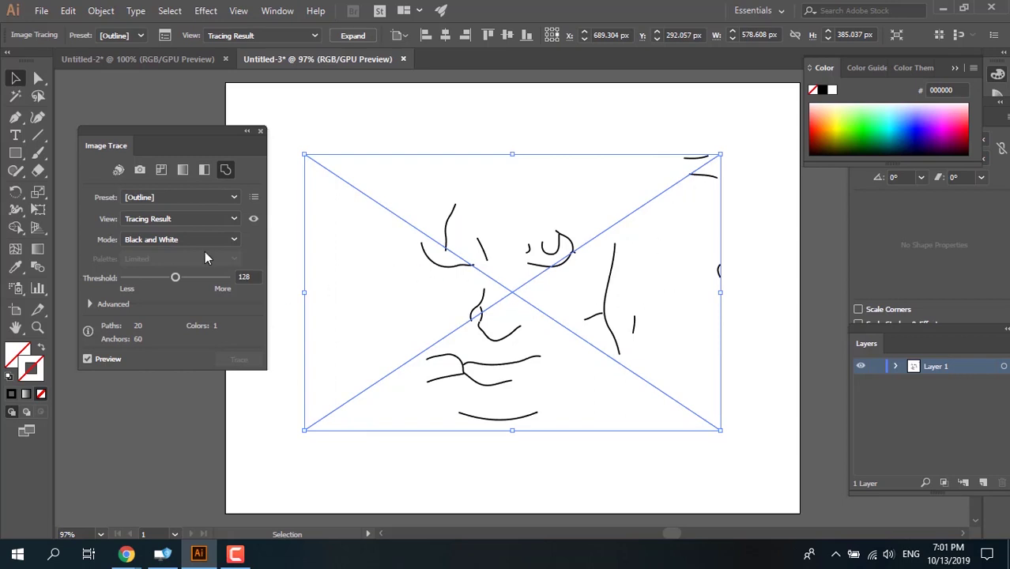
left_click(220, 413)
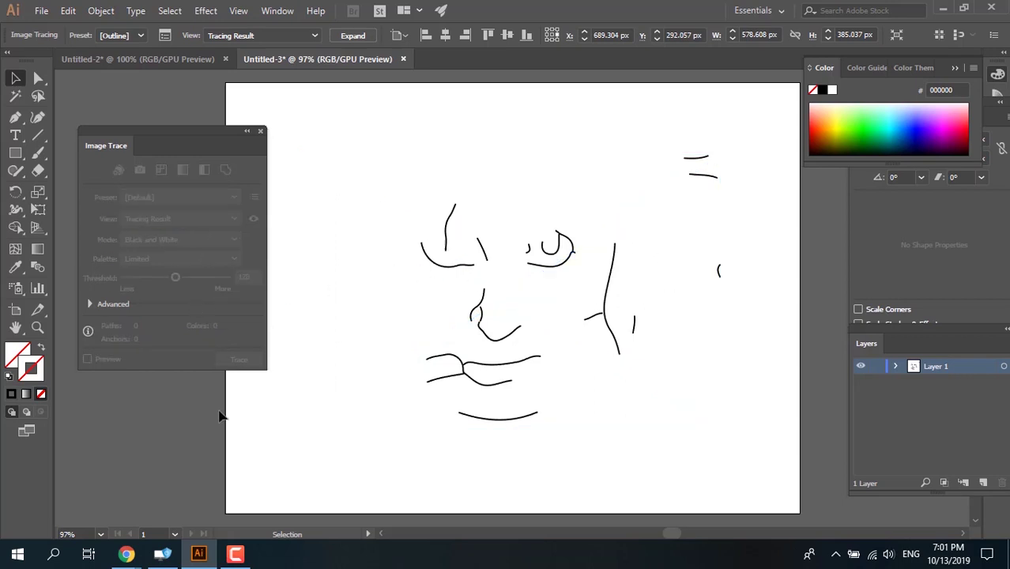
Switch to the Untitled-2 document and close the Image Trace panel
left_click(170, 59)
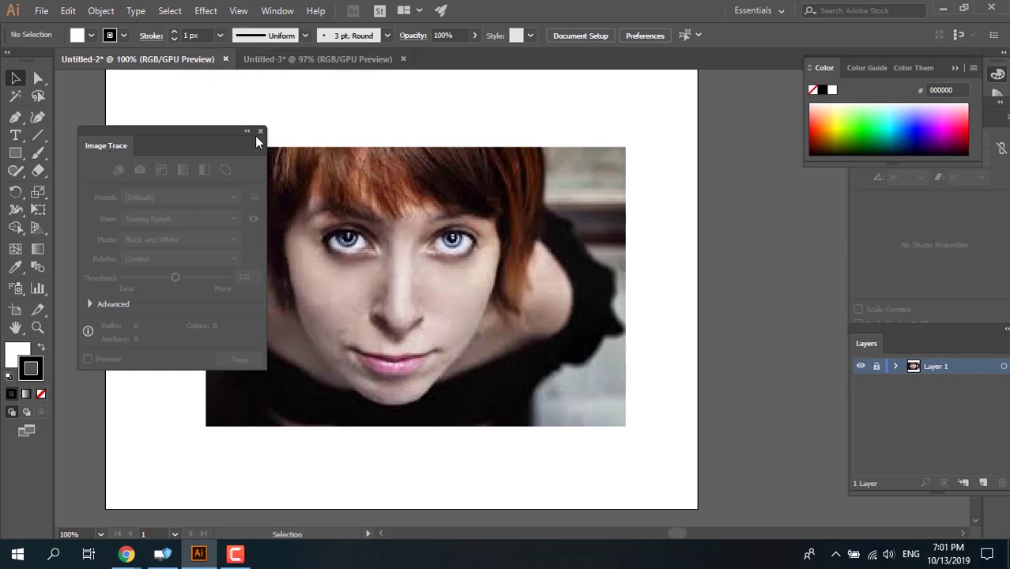
left_click_drag(199, 130, 824, 211)
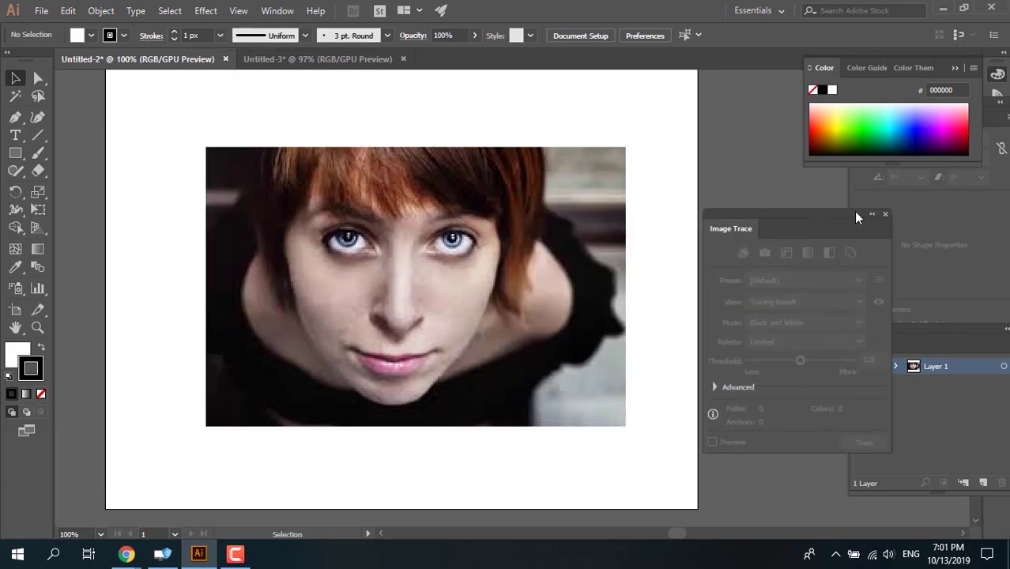
left_click(885, 214)
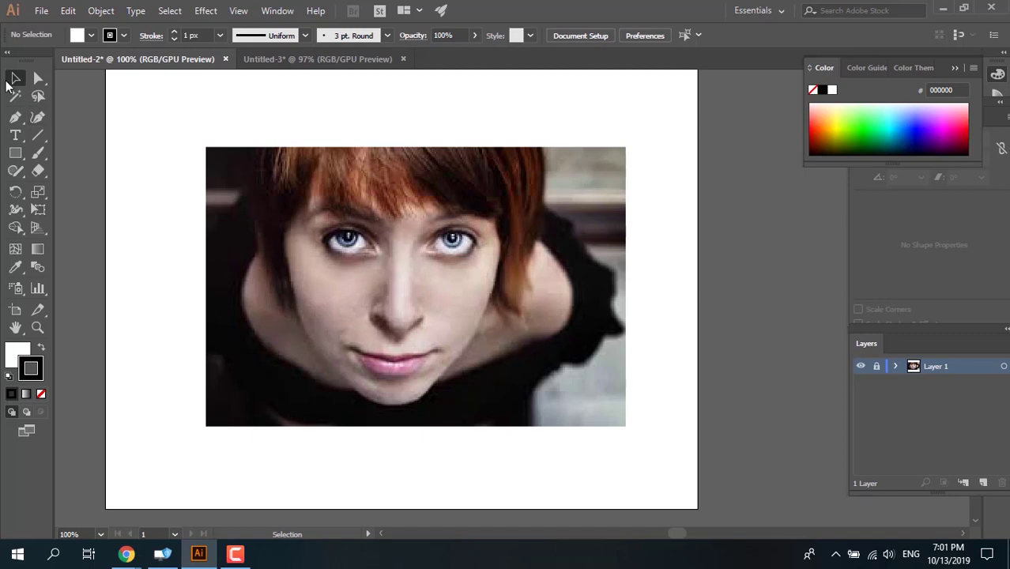
Unlock Layer 1 and select the original portrait photo
left_click(94, 16)
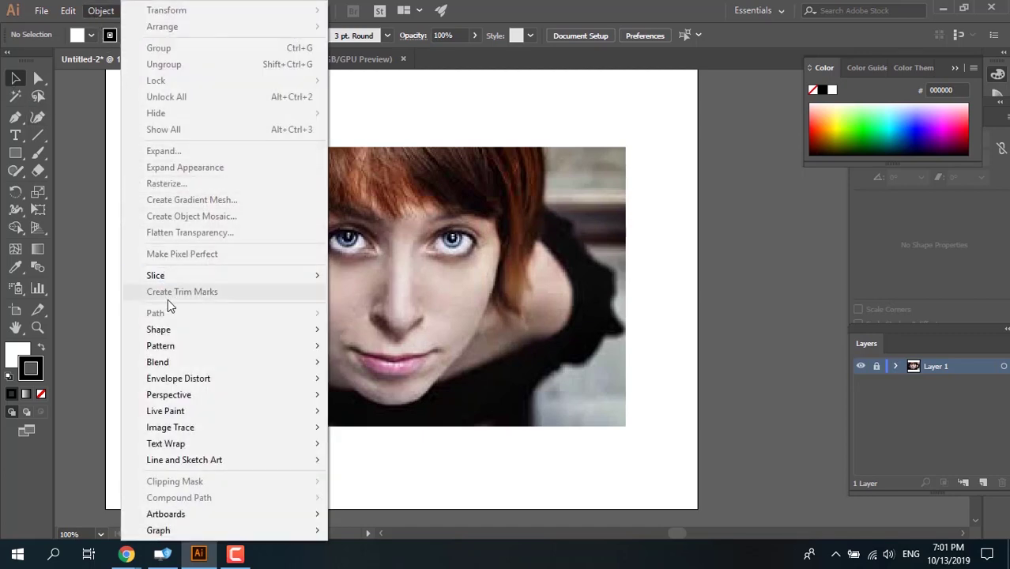
mouse_move(173, 433)
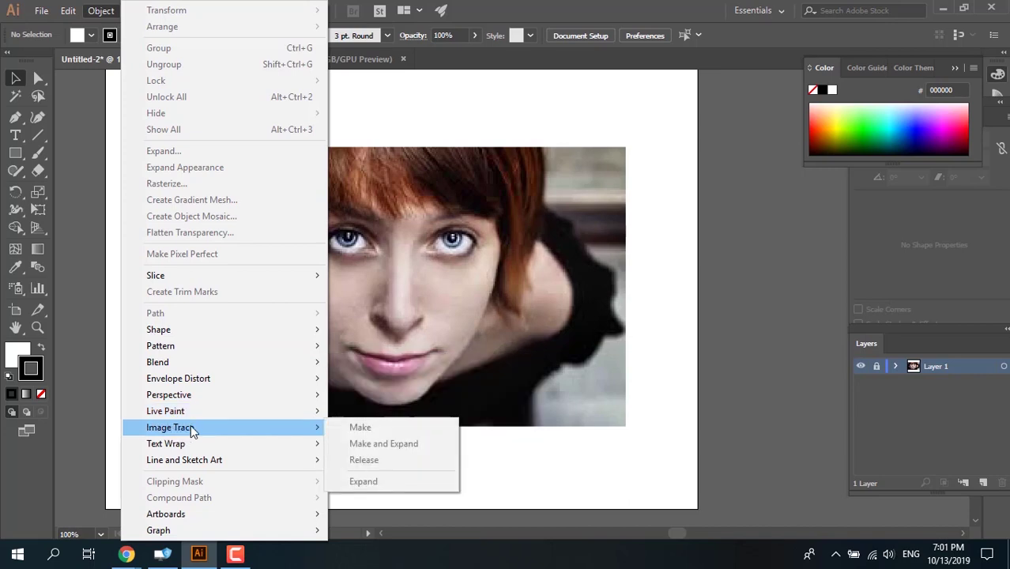
left_click(683, 383)
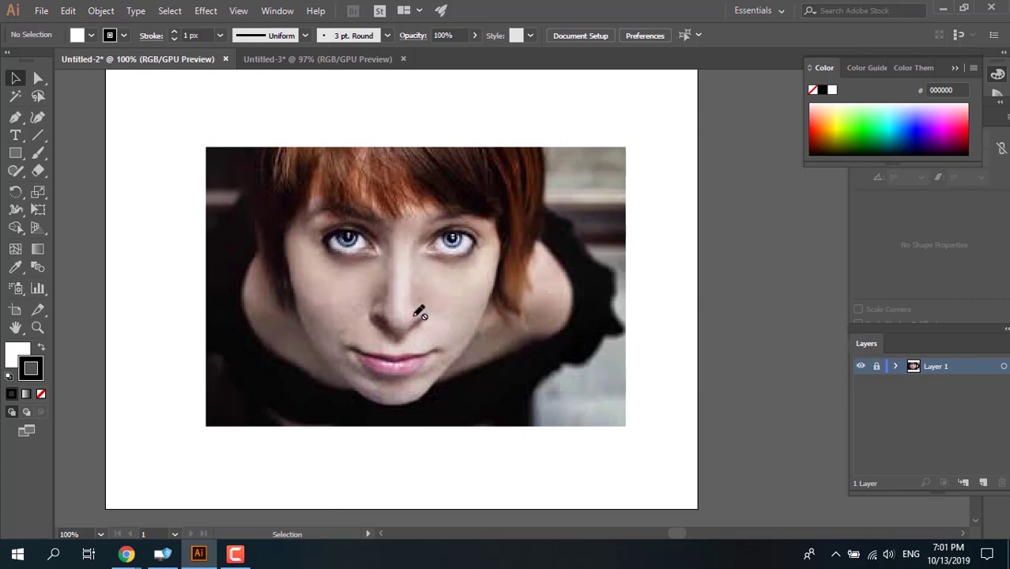
left_click(877, 367)
left_click(100, 10)
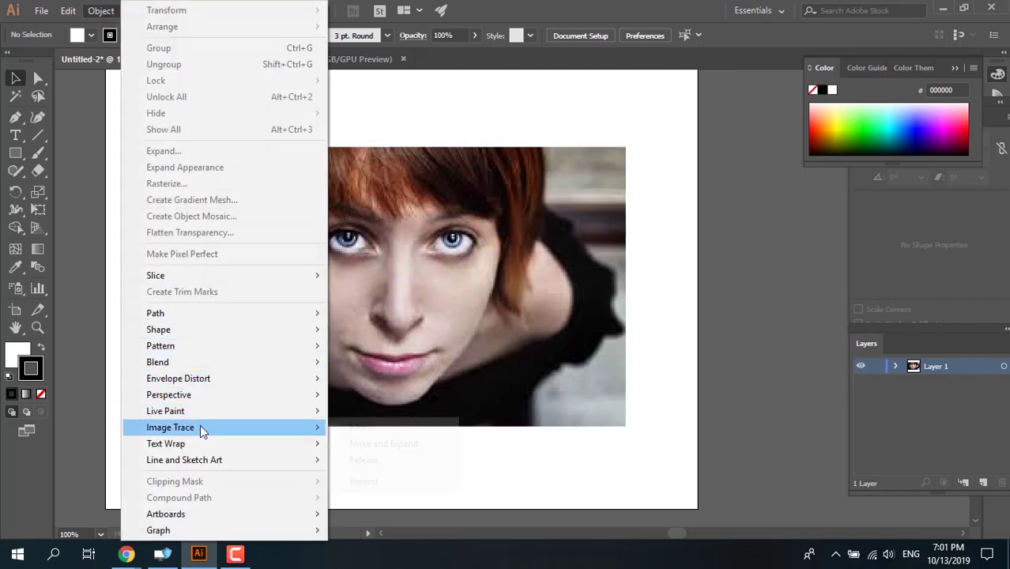
left_click(388, 203)
left_click(103, 11)
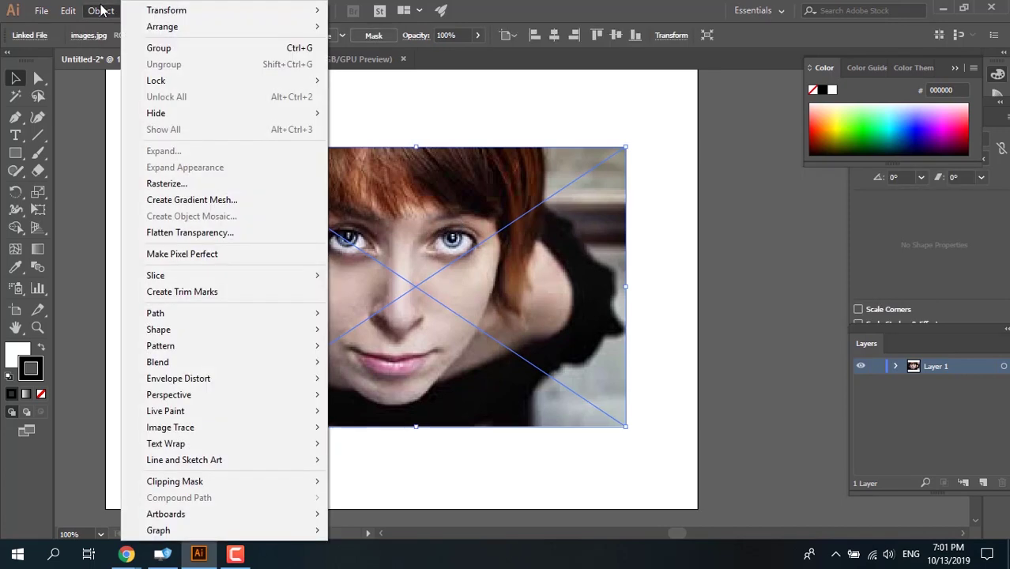
mouse_move(221, 432)
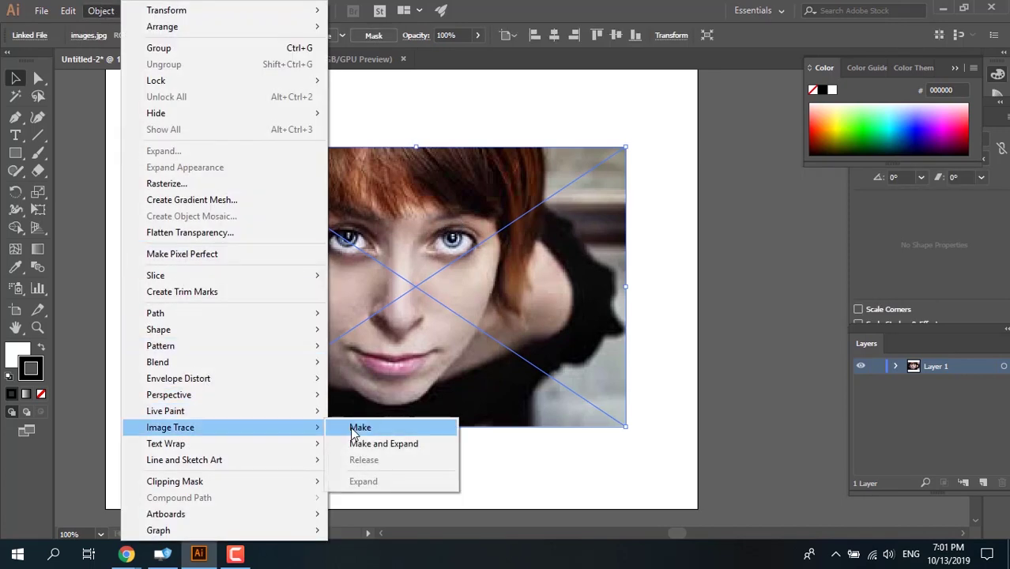
left_click(357, 427)
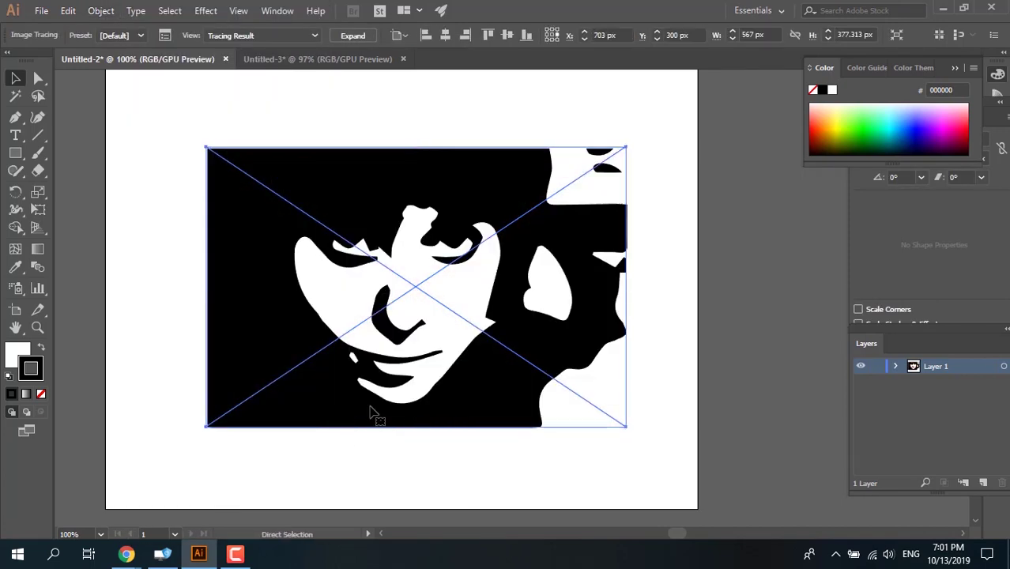
key("ctrl+z")
left_click(201, 275)
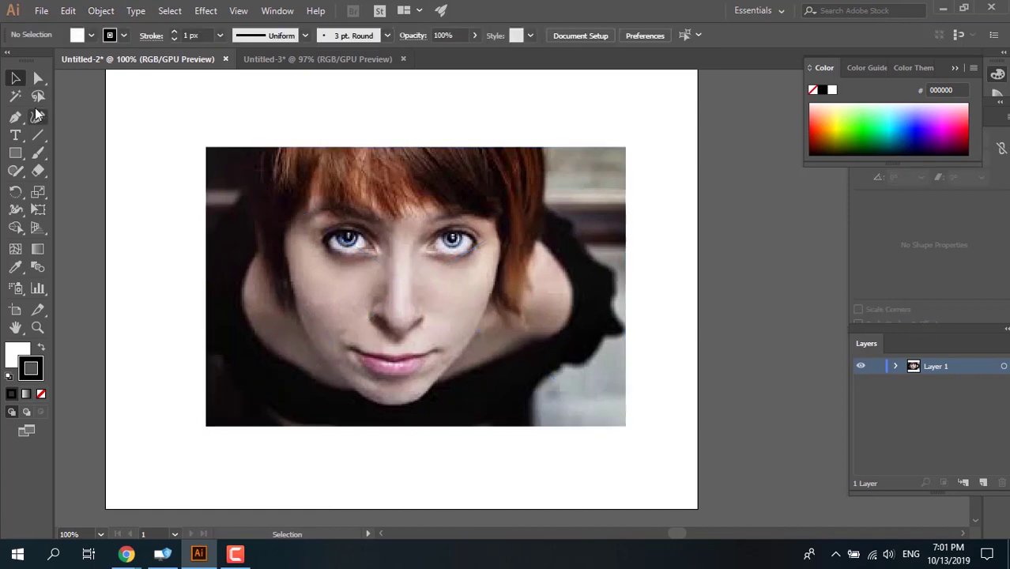
Show the Object > Image Trace submenu with Make, Make and Expand, Release and Expand
left_click(102, 13)
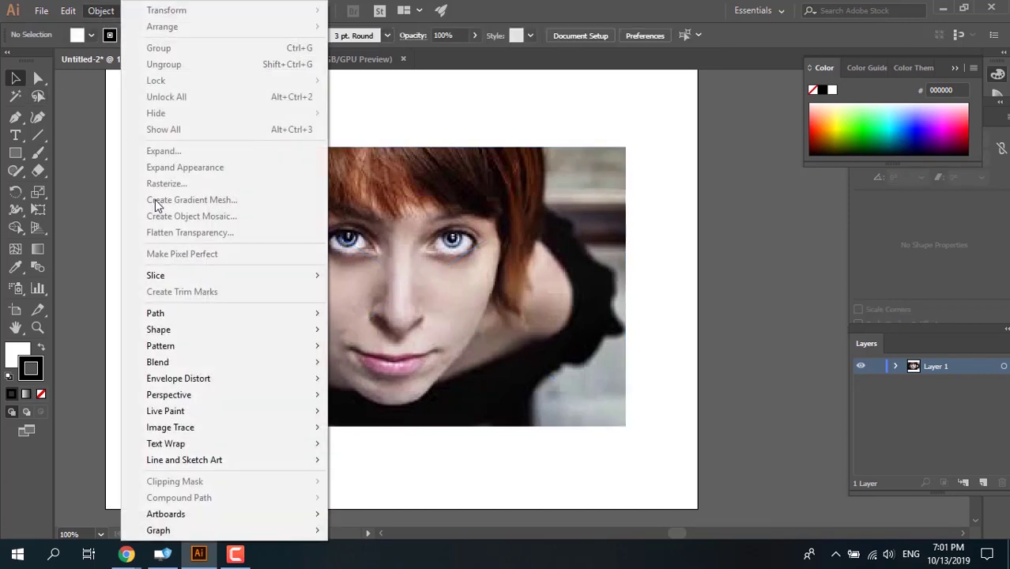
mouse_move(195, 428)
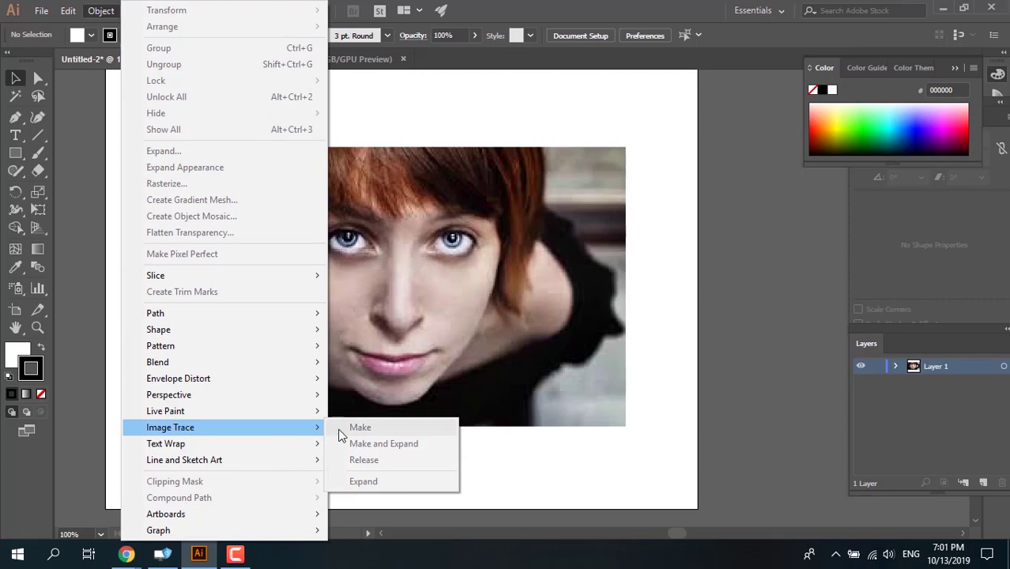
left_click(557, 474)
left_click(419, 428)
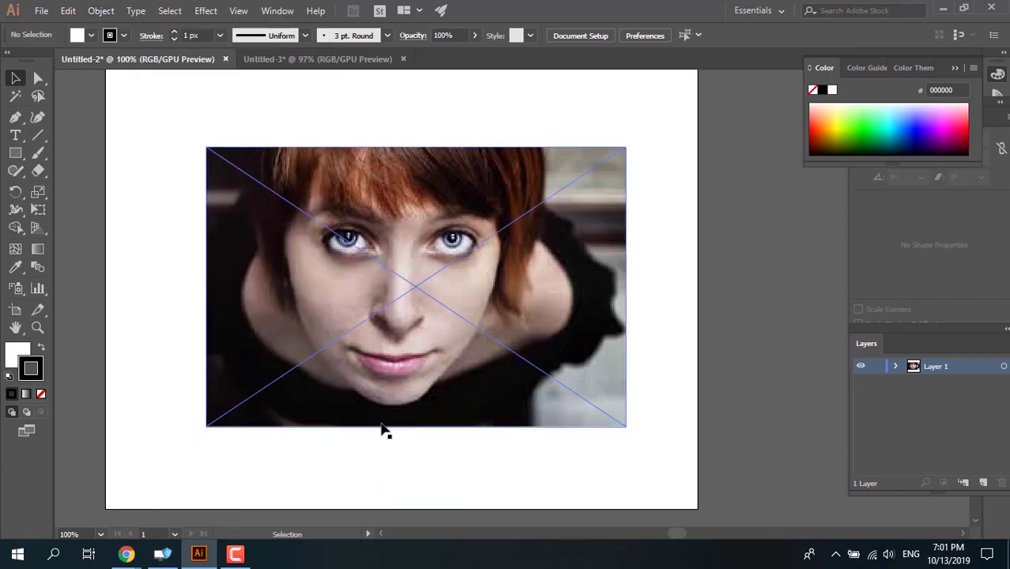
left_click(322, 267)
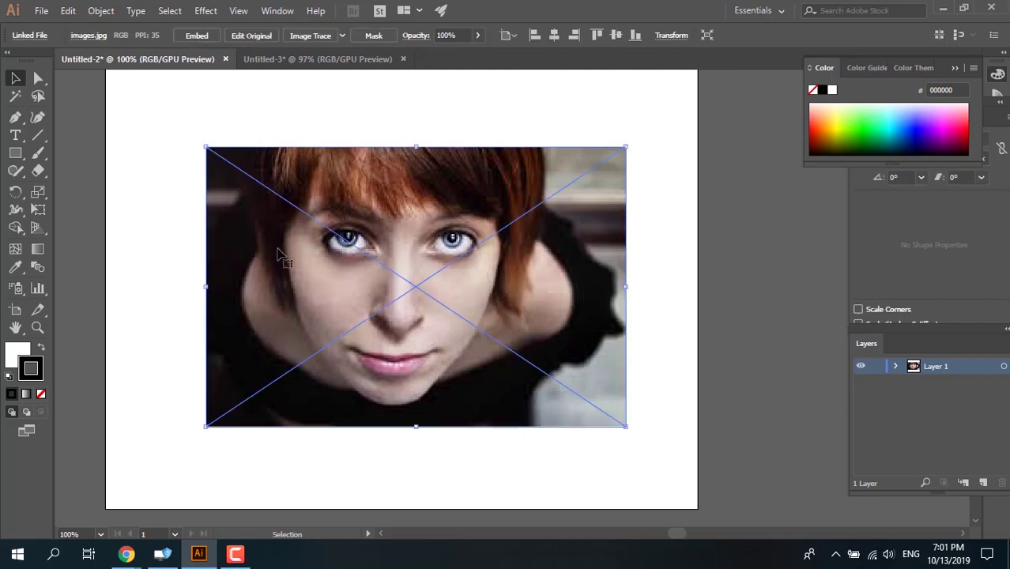
left_click(100, 10)
mouse_move(164, 428)
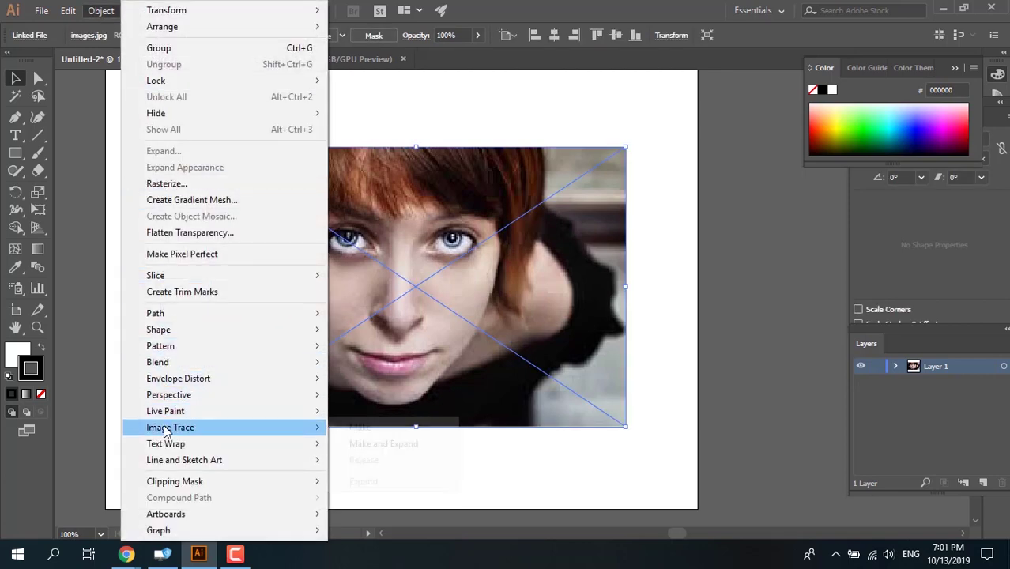
left_click(575, 458)
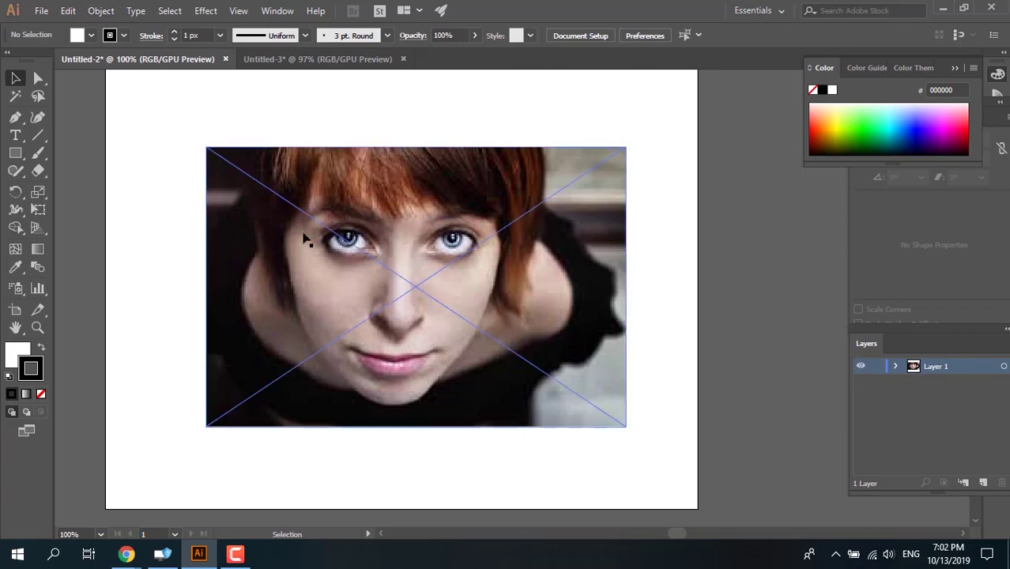
left_click(101, 11)
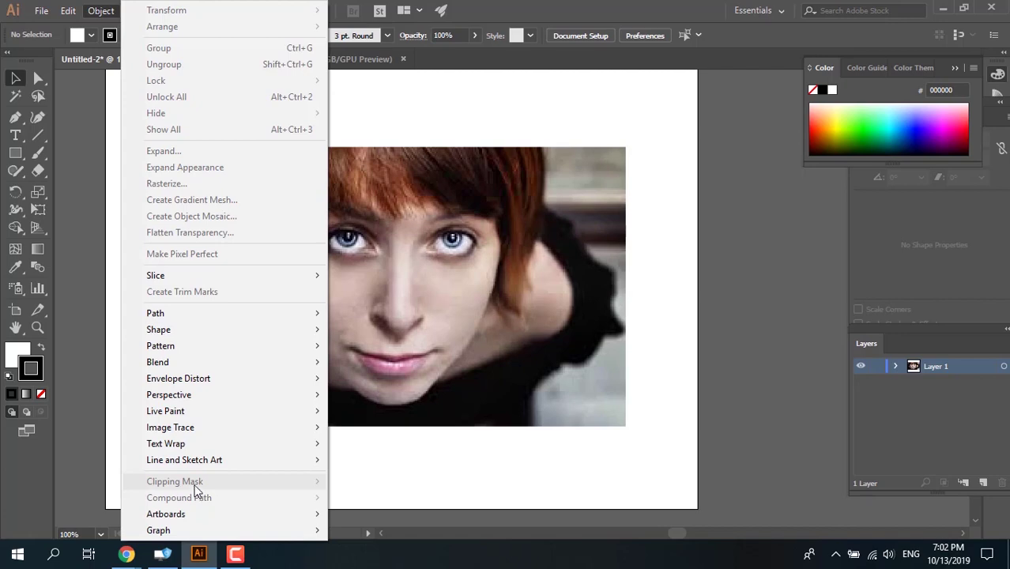
mouse_move(192, 436)
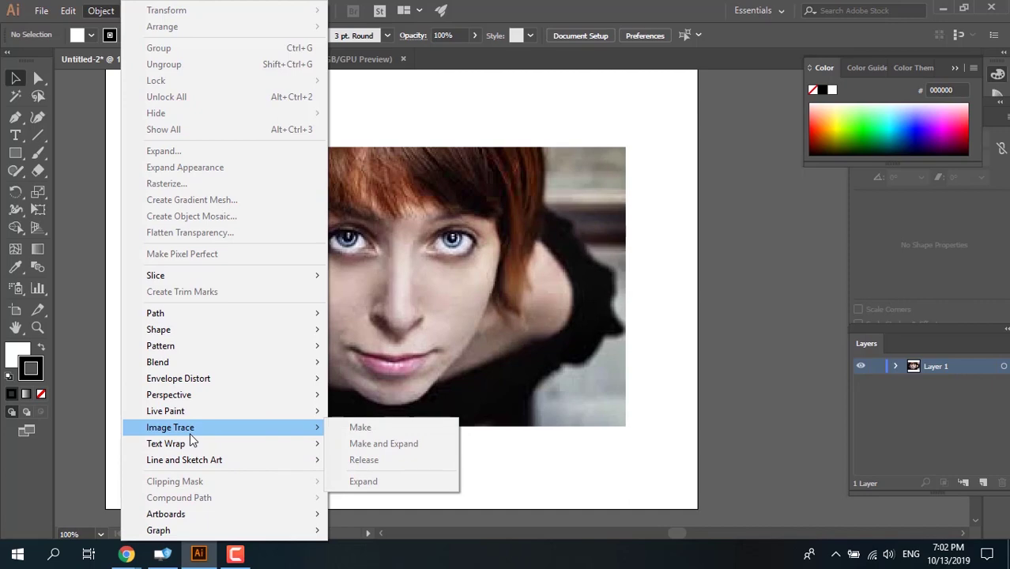